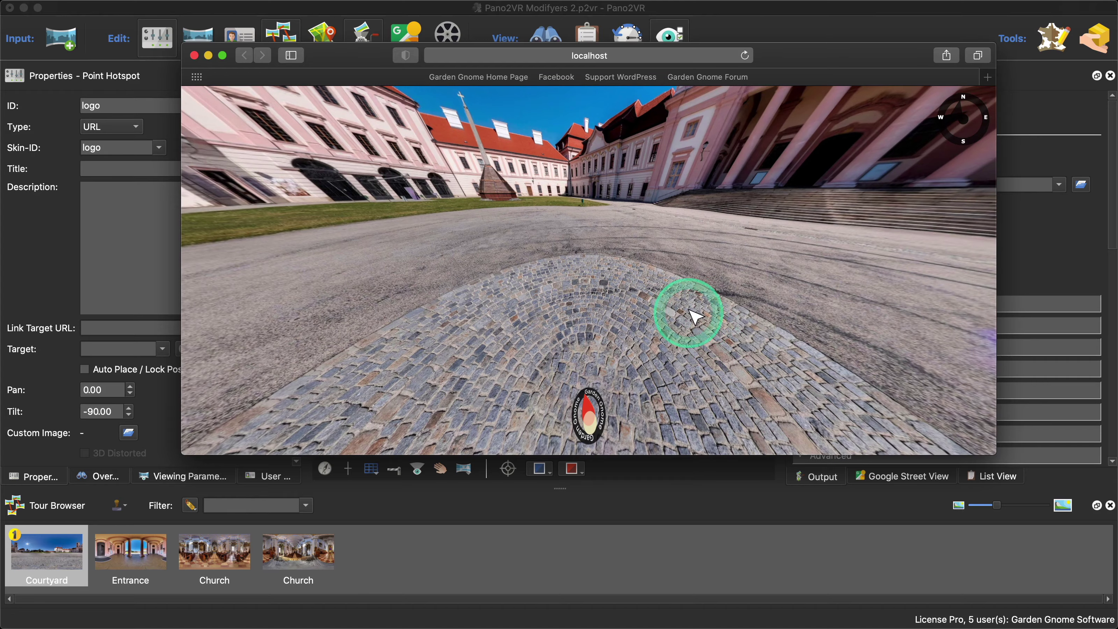
Step: Close the courtyard tour preview and open the Modifiers 2.ggsk skin for editing
drag(696, 316, 669, 295)
click(194, 55)
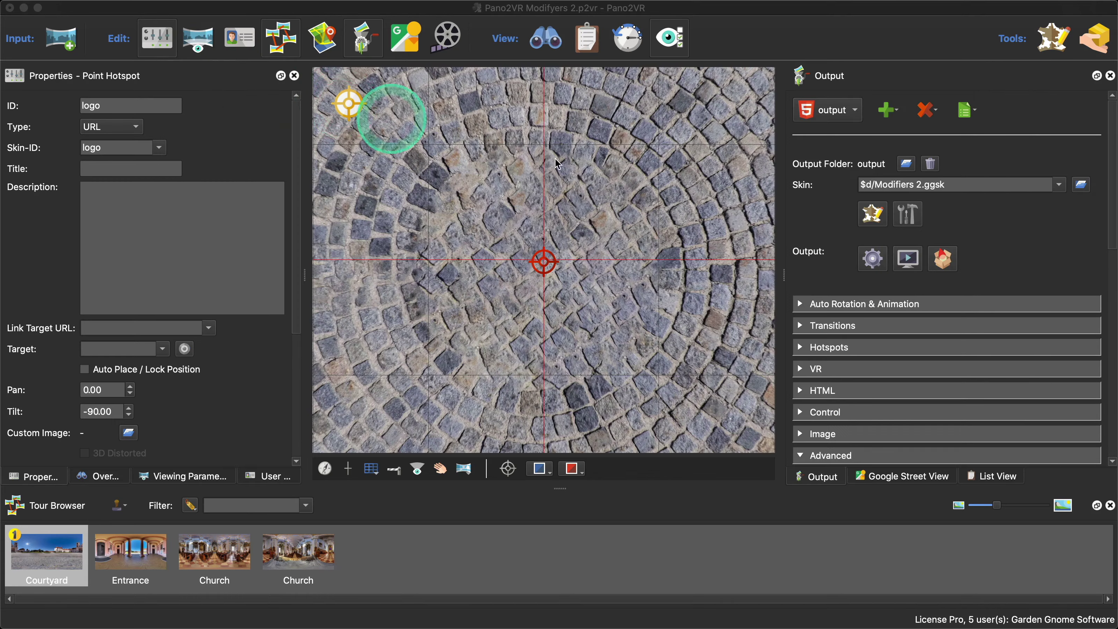
click(873, 214)
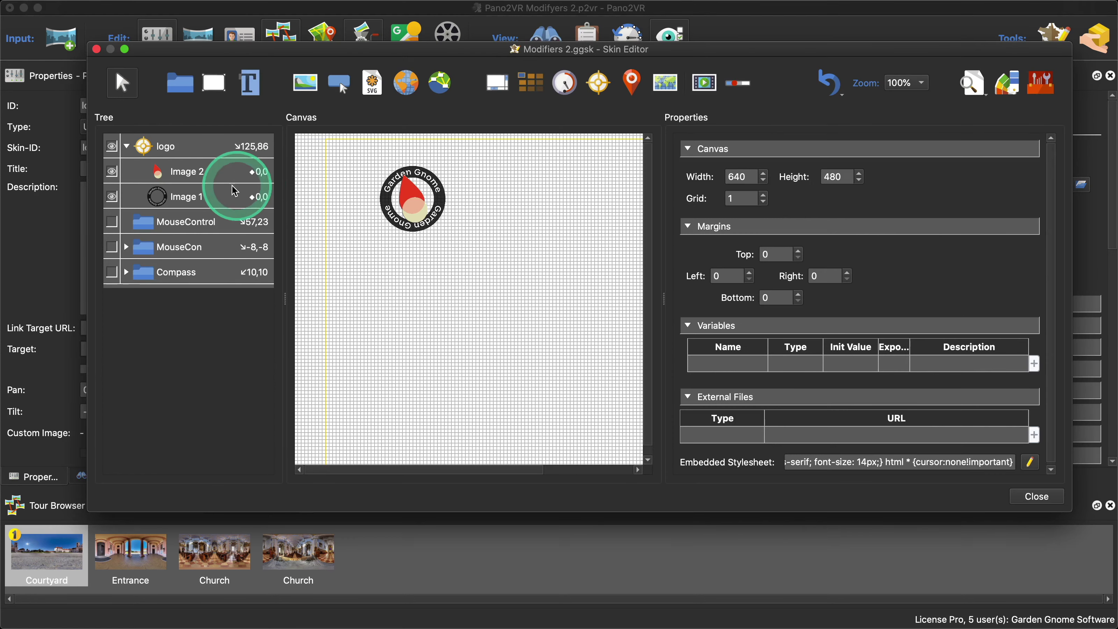
Step: Copy the Rotate modifier with source Pan from Image 2 in the logo hotspot template
click(235, 191)
scroll(989, 309, down, 10)
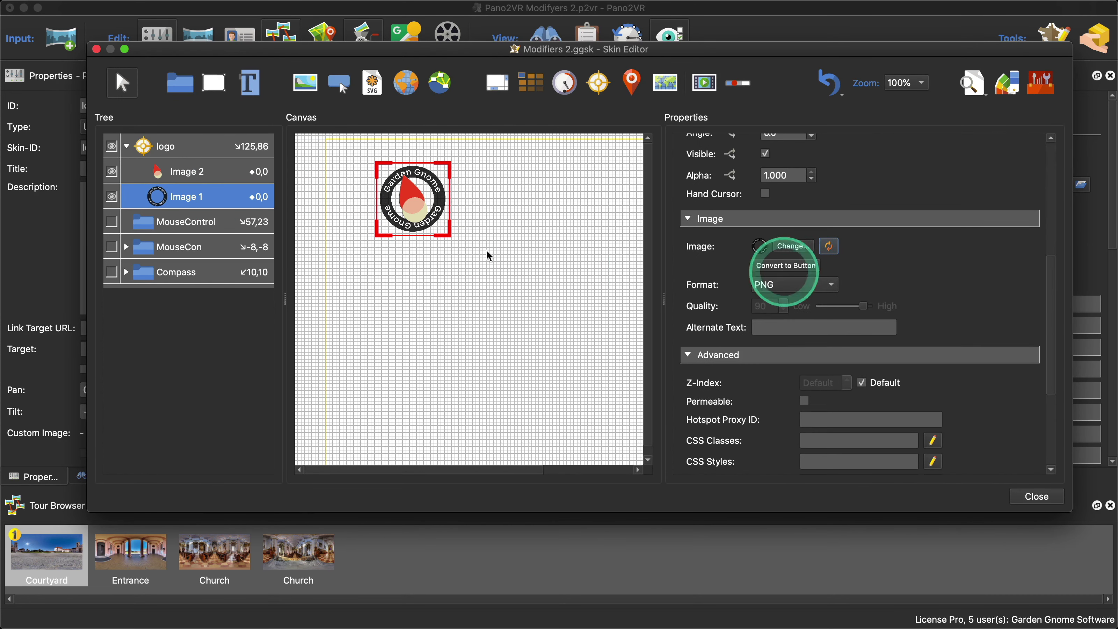
click(225, 172)
scroll(980, 388, down, 10)
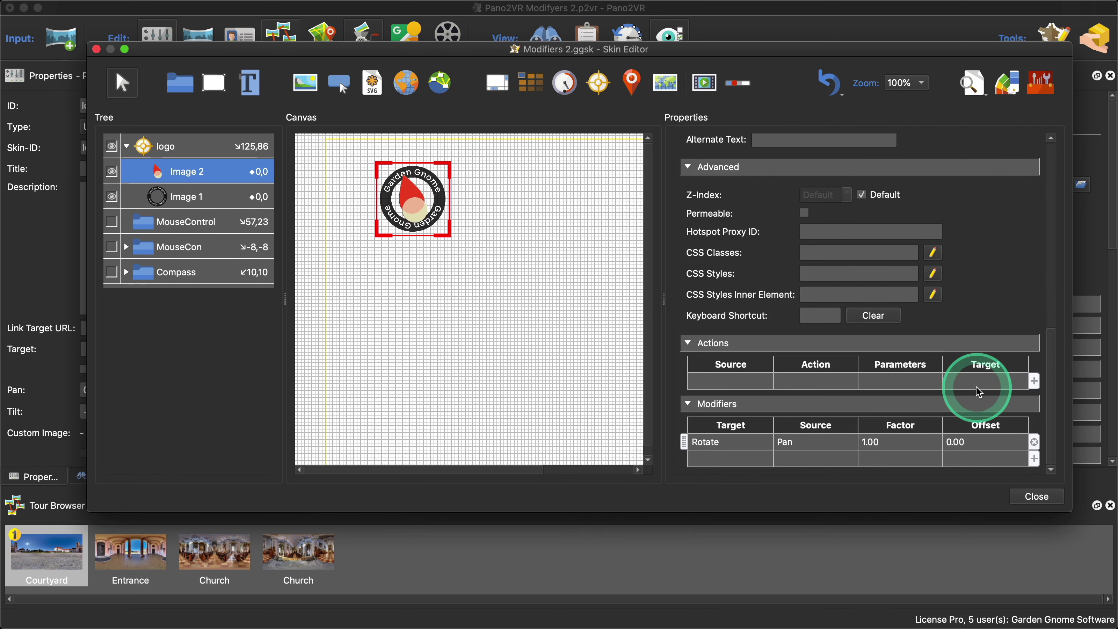
click(737, 444)
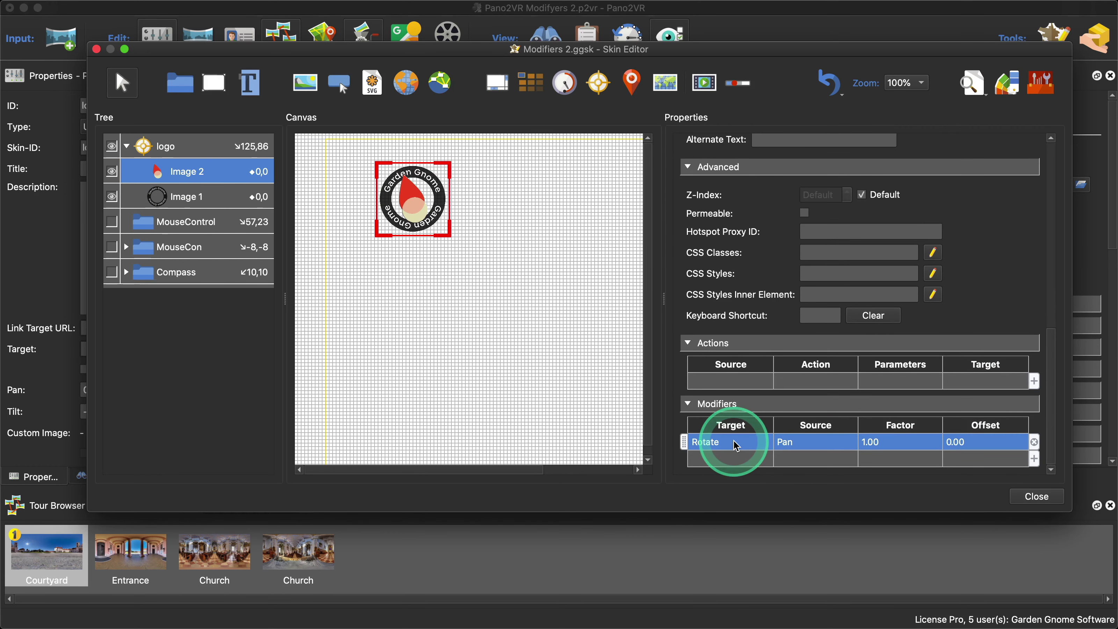
key(super+c)
Step: Paste the copied Rotate modifier onto Image 1, and save the skin while closing it
click(204, 196)
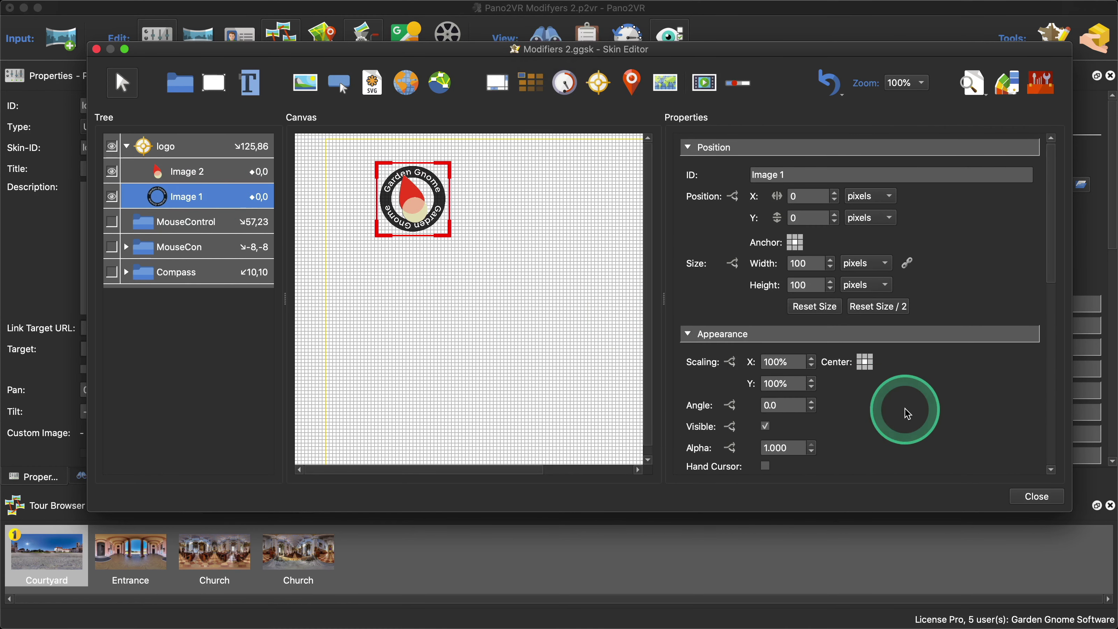
scroll(910, 414, down, 10)
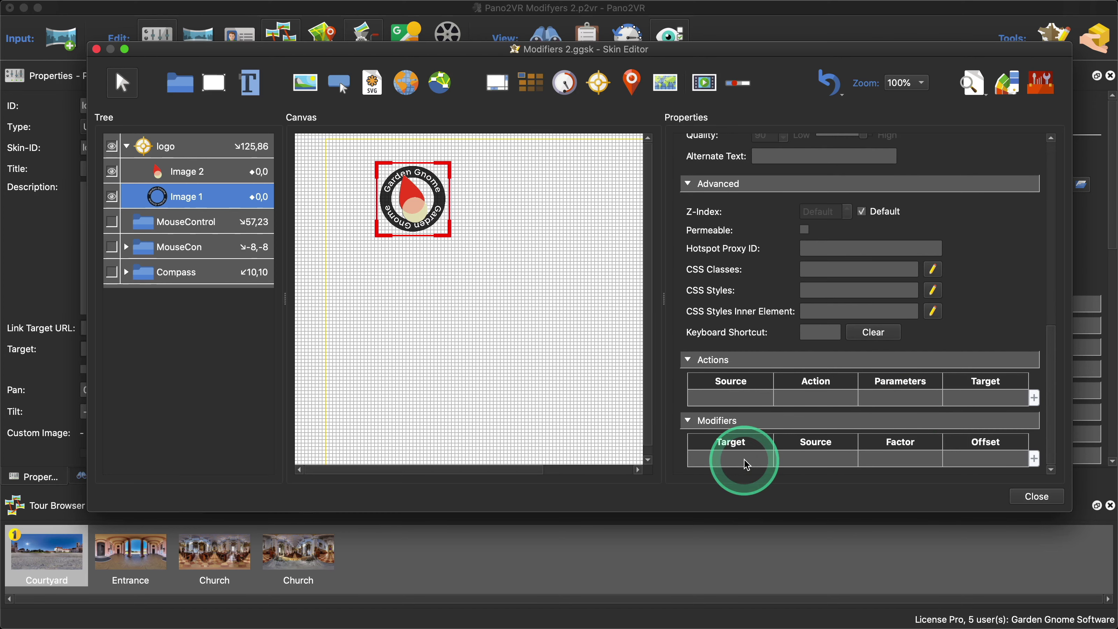
key(super+v)
click(1030, 497)
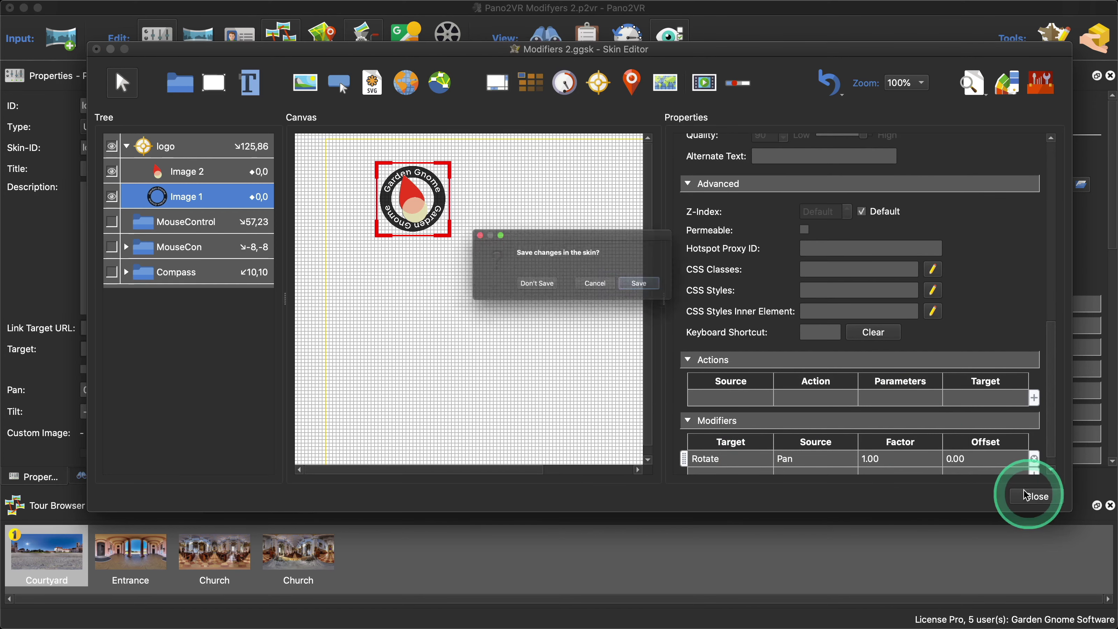
click(669, 289)
Step: Regenerate the tour output, overwriting pano.xml, and check the logo's rotation in the preview while panning around before closing it
click(872, 259)
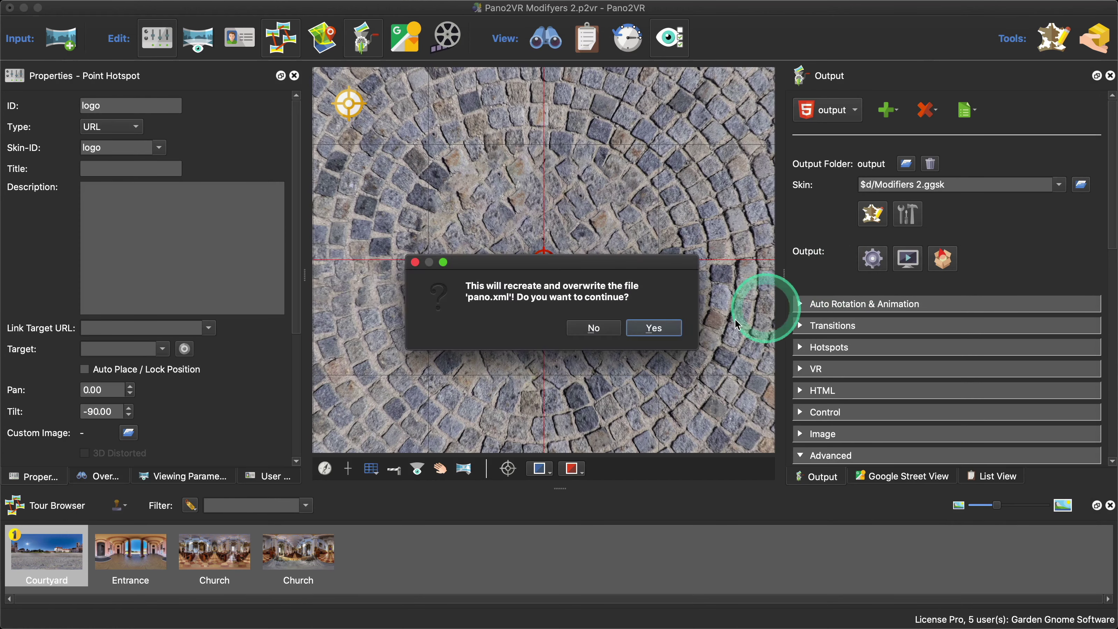
click(668, 328)
drag(726, 369, 641, 318)
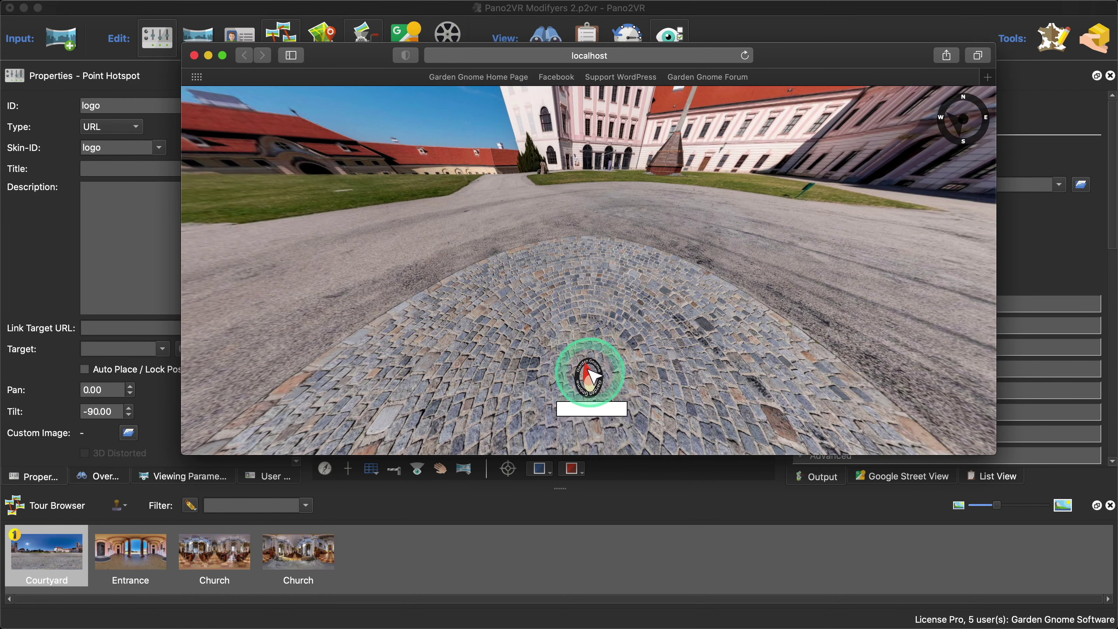
drag(589, 384, 575, 308)
key(super+w)
Step: Delete the Rotate modifier from Image 1 in the logo template, and save the skin while closing it
click(870, 215)
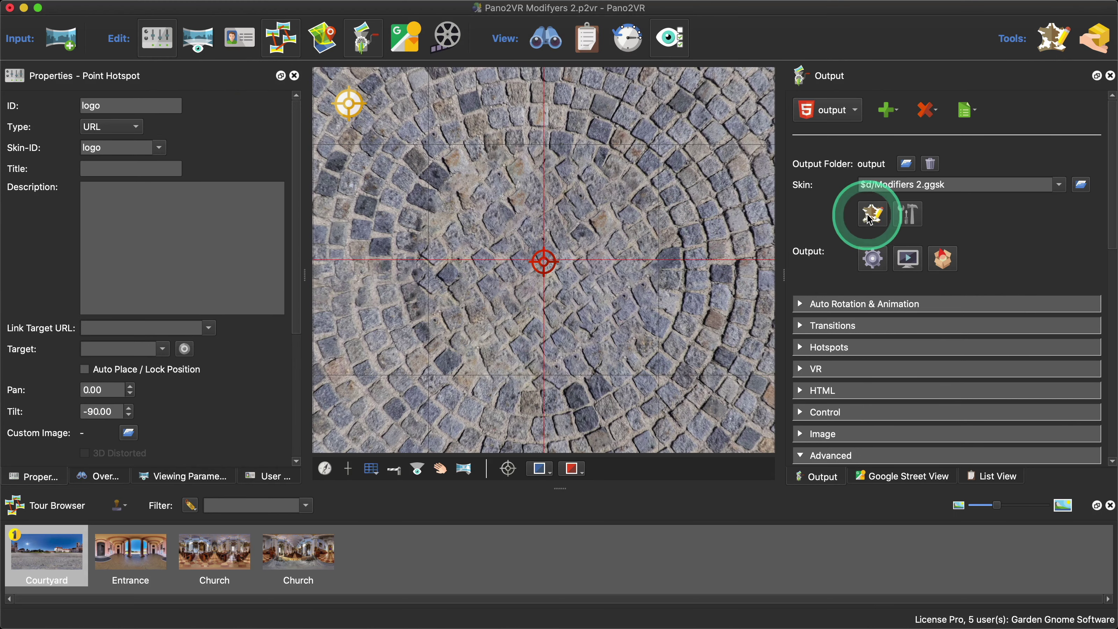
click(187, 197)
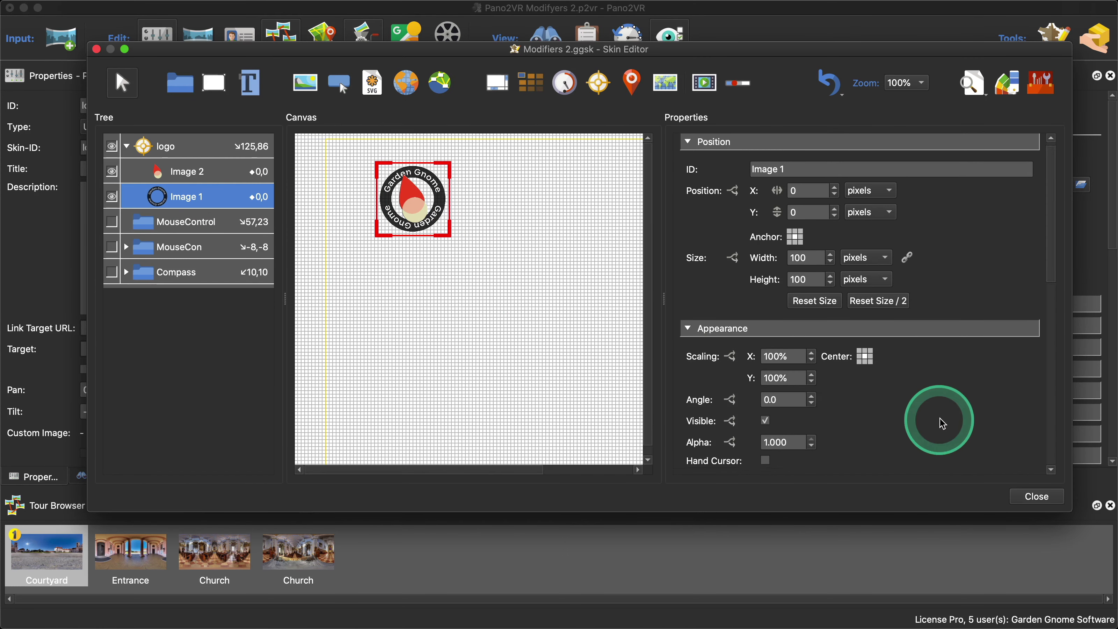
scroll(956, 423, down, 5)
scroll(955, 423, down, 6)
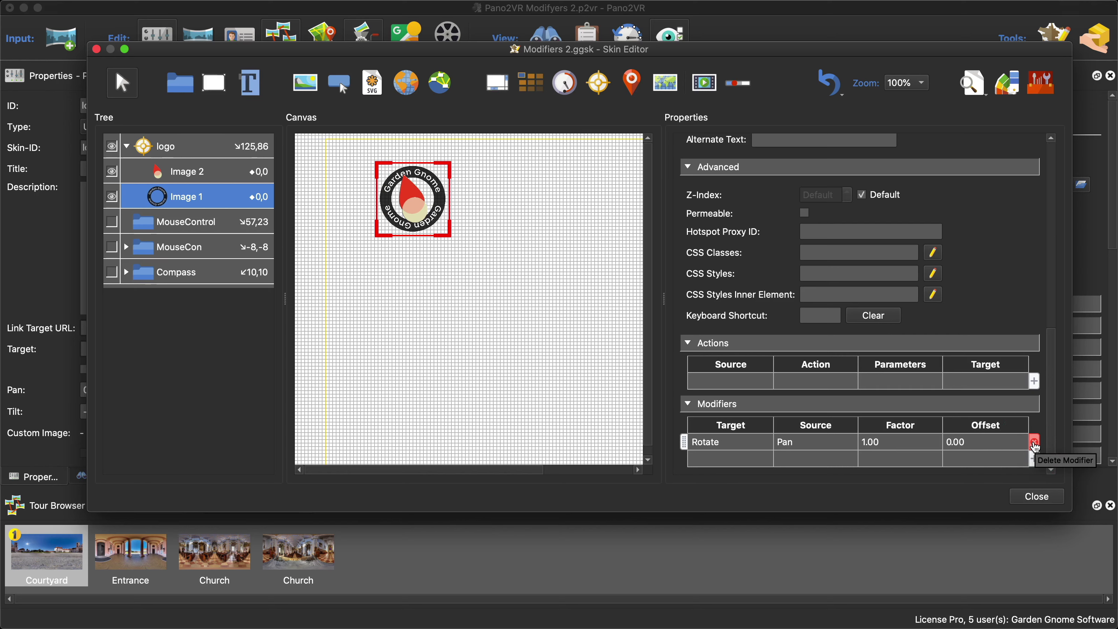
click(1036, 442)
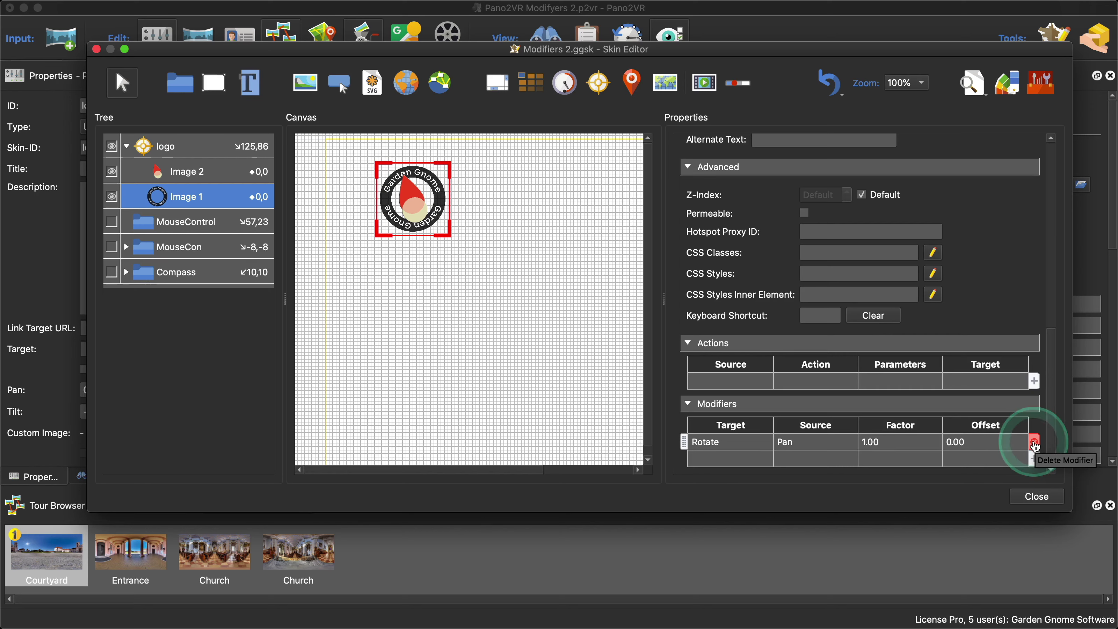
click(1037, 497)
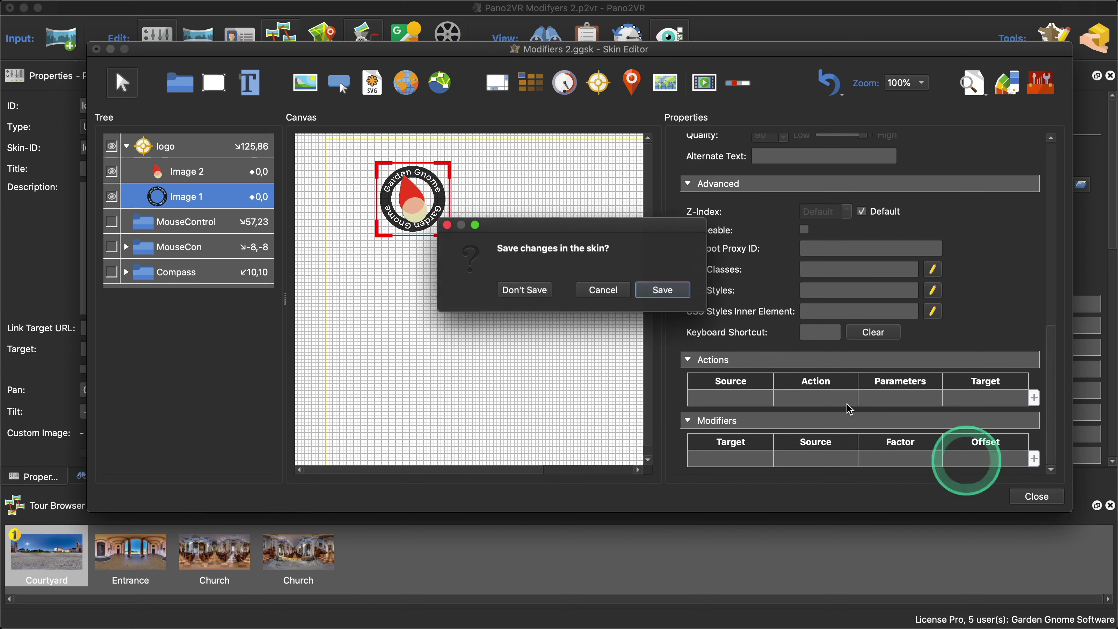
click(665, 290)
Step: Examine the nadir logo's ring and gnome hat in the tour preview while panning and zooming, then close the preview
drag(722, 320, 663, 308)
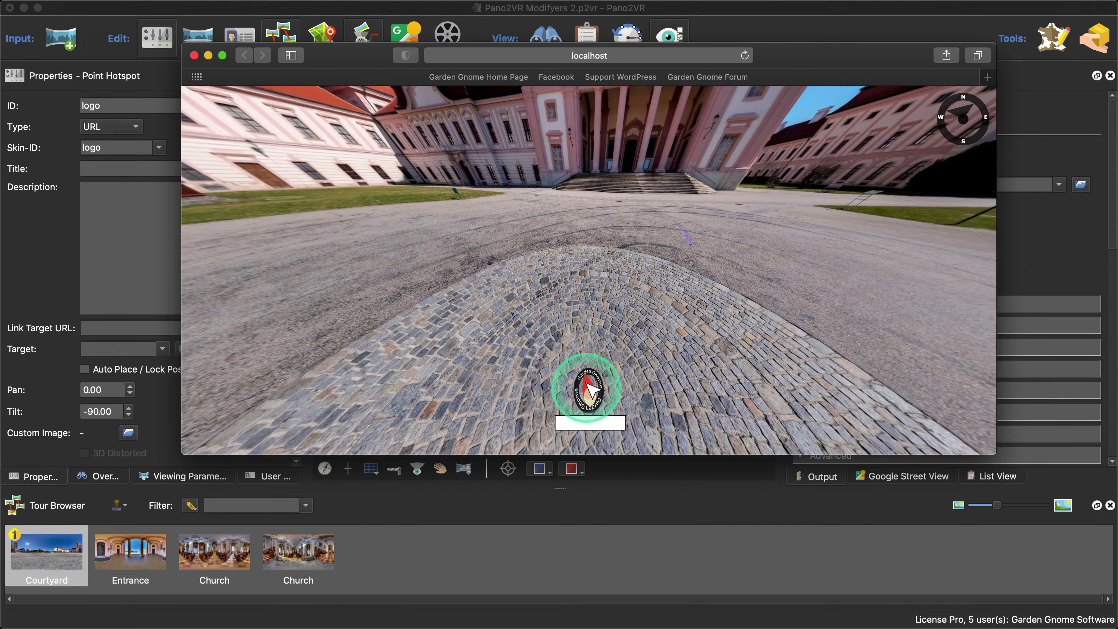
drag(623, 367, 676, 276)
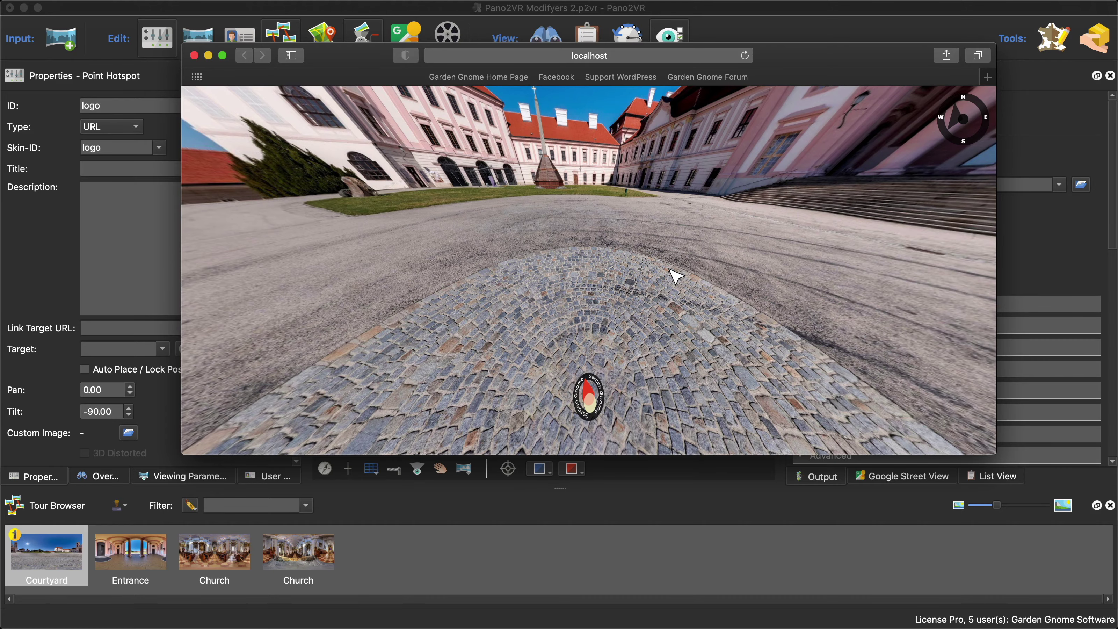
drag(670, 322, 688, 306)
scroll(736, 252, up, 5)
scroll(761, 257, down, 5)
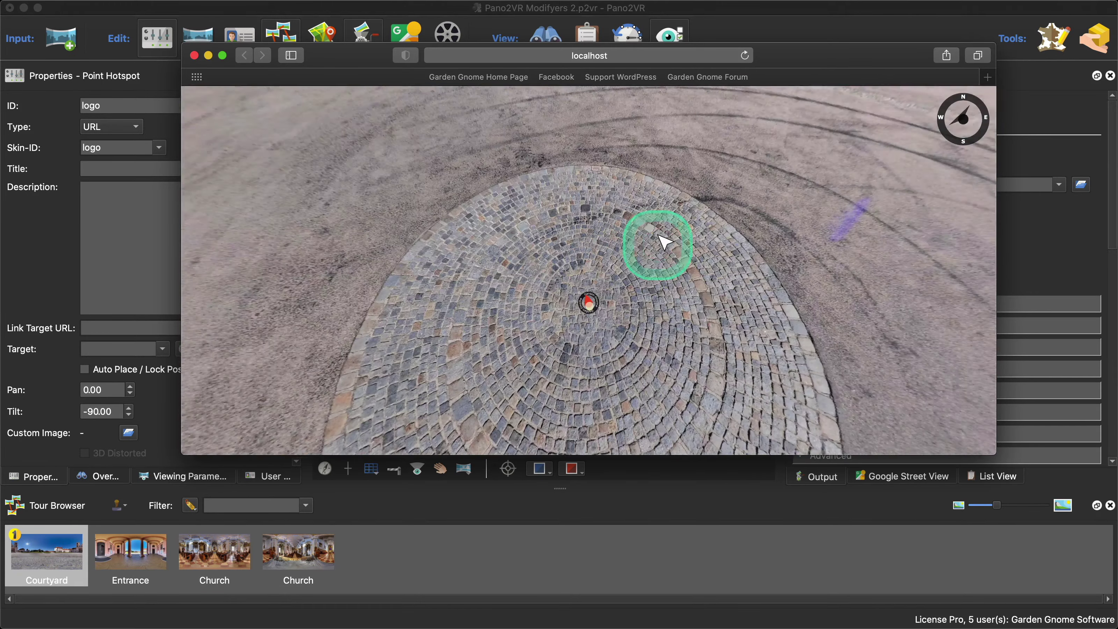
drag(660, 235, 667, 211)
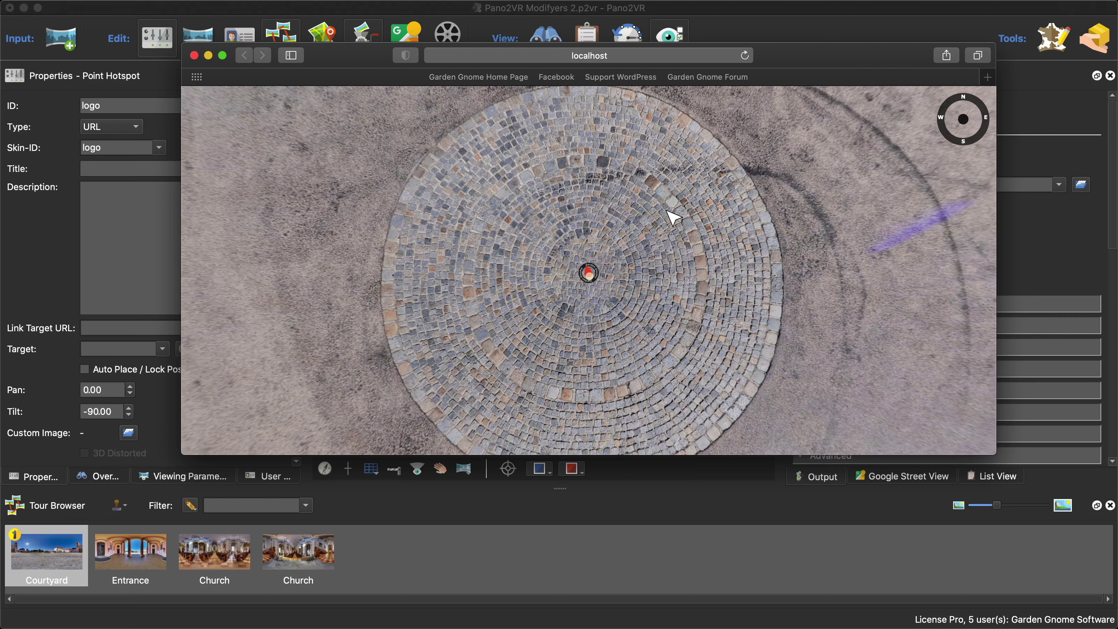
scroll(673, 217, up, 5)
drag(667, 215, 660, 177)
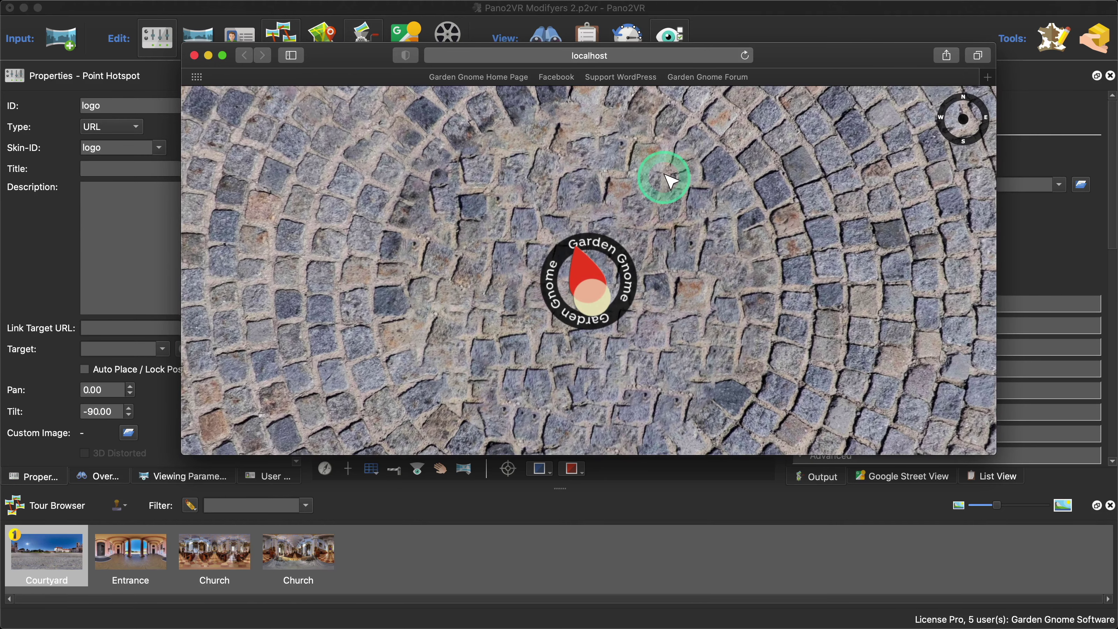
click(194, 56)
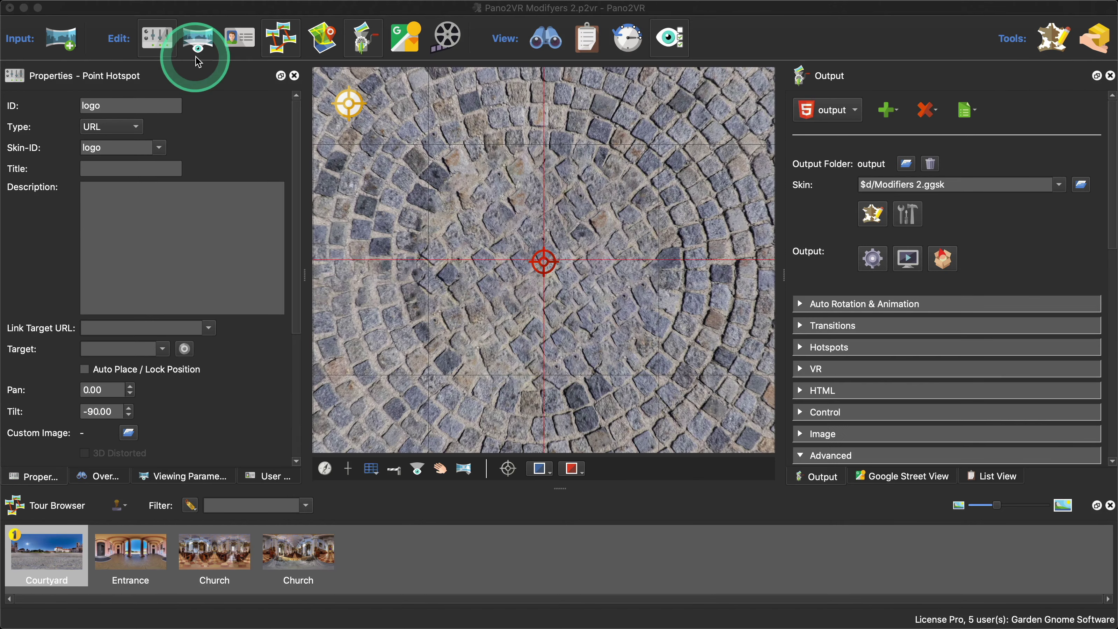
click(871, 221)
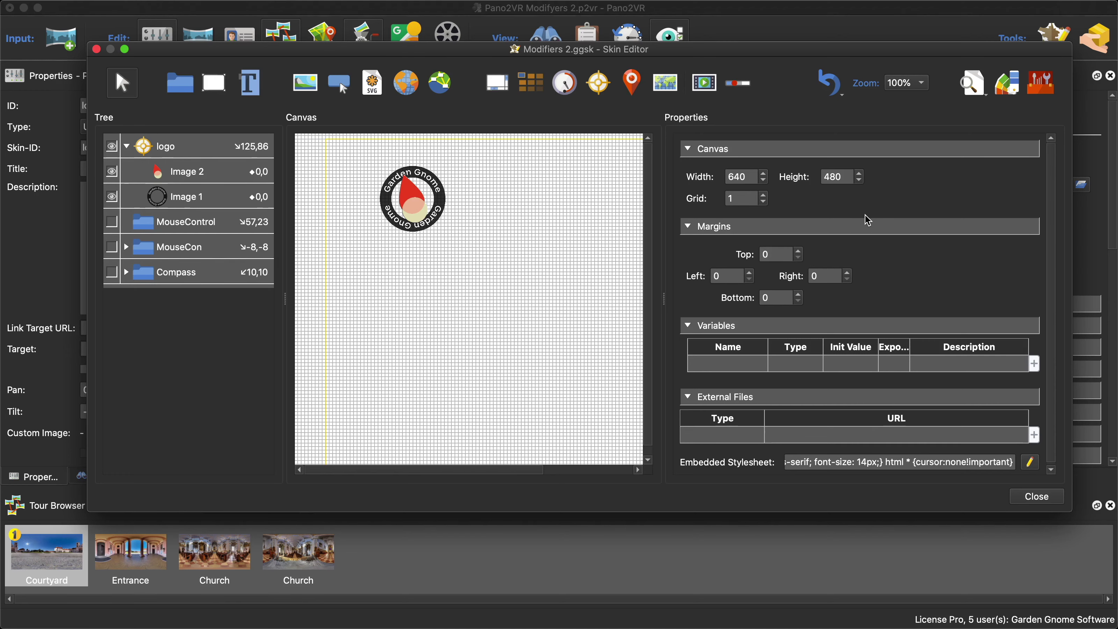
drag(143, 170, 194, 152)
click(194, 149)
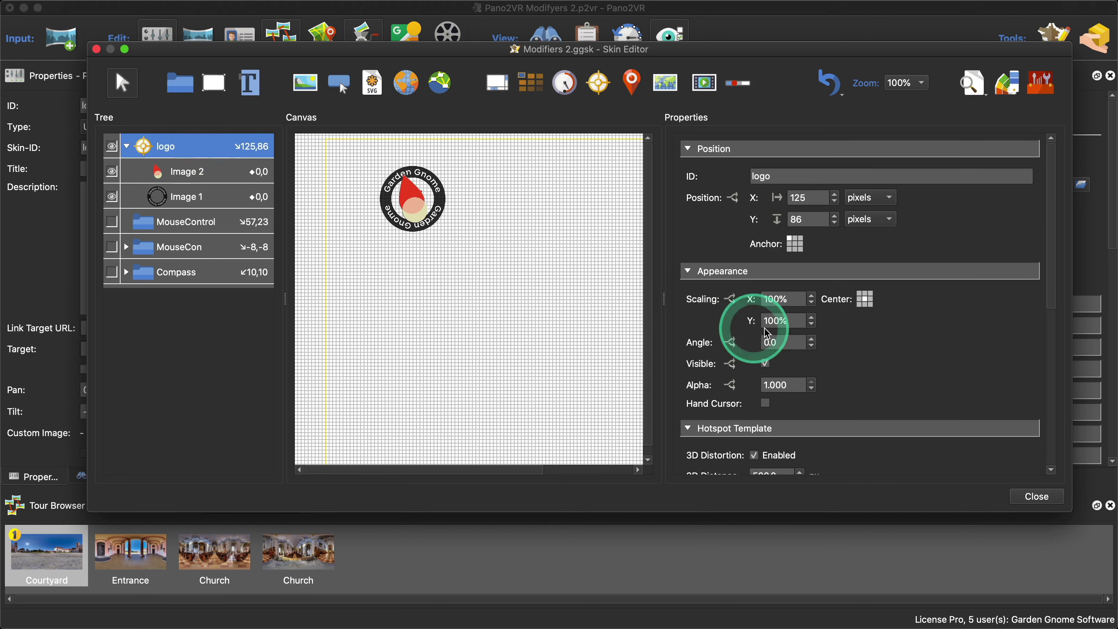
scroll(915, 325, down, 1)
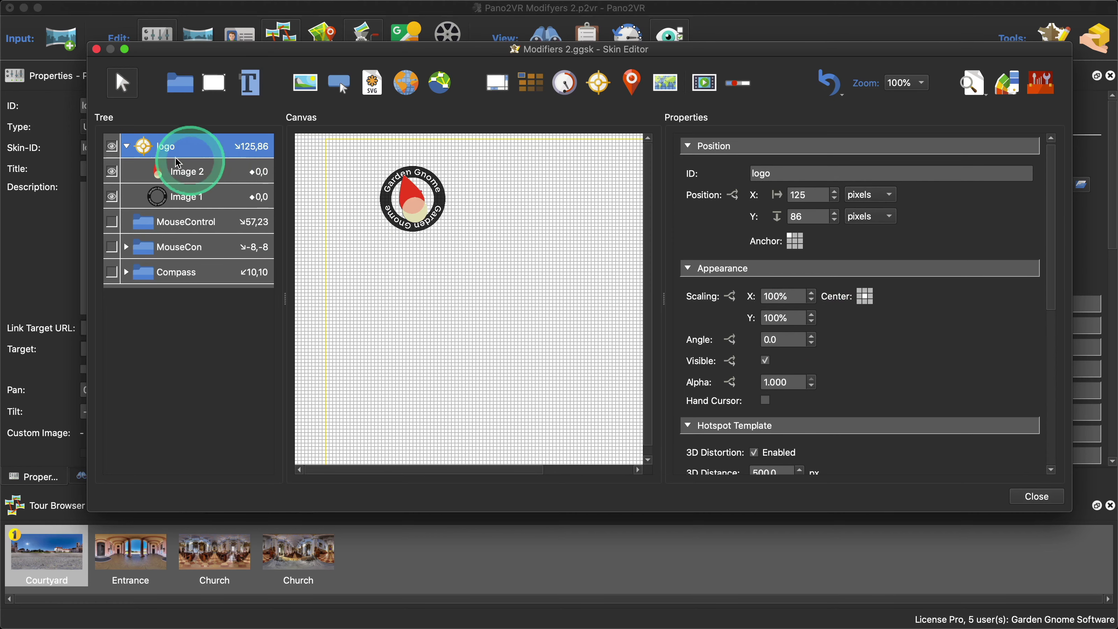
click(1048, 496)
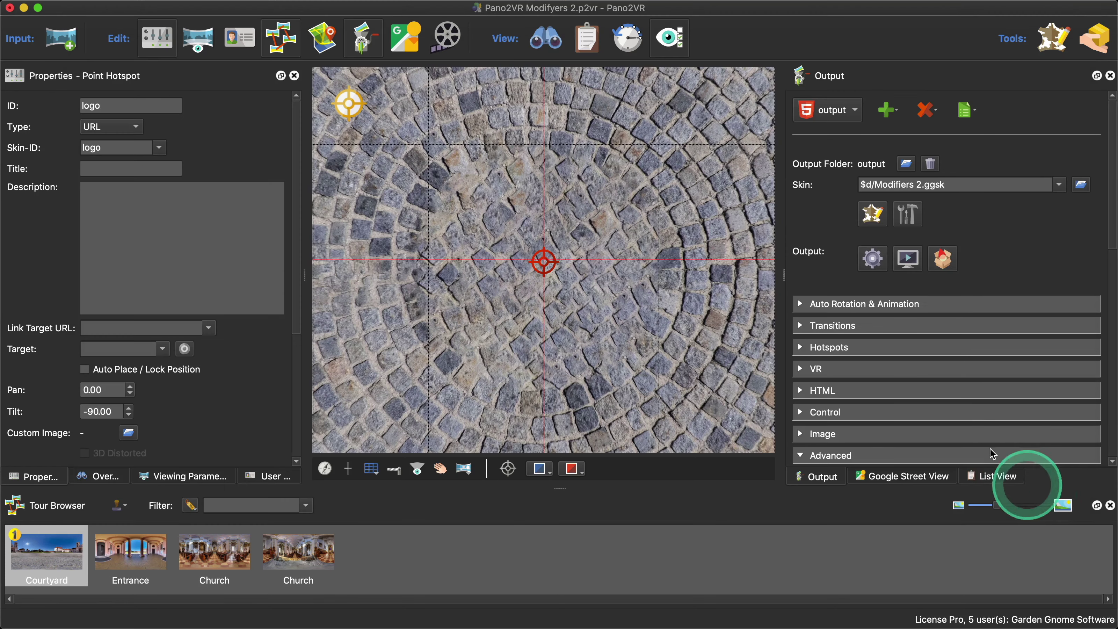
Step: Open the skin and review the logo hotspot template's 3D distortion, 3D distance, advanced, actions and modifiers settings
click(873, 213)
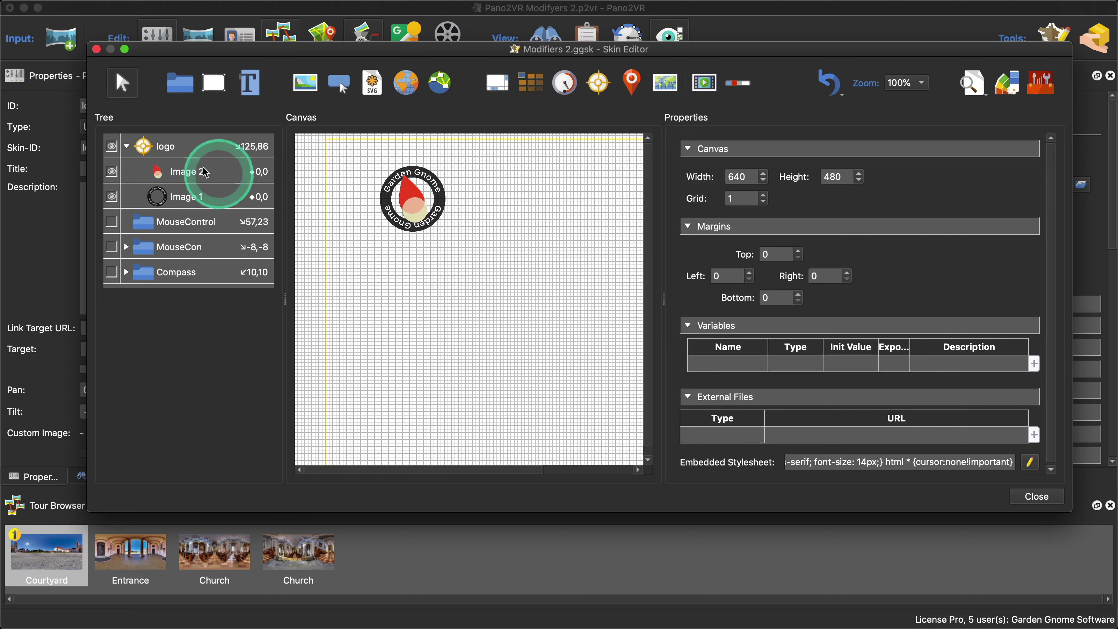
click(198, 146)
scroll(924, 374, down, 10)
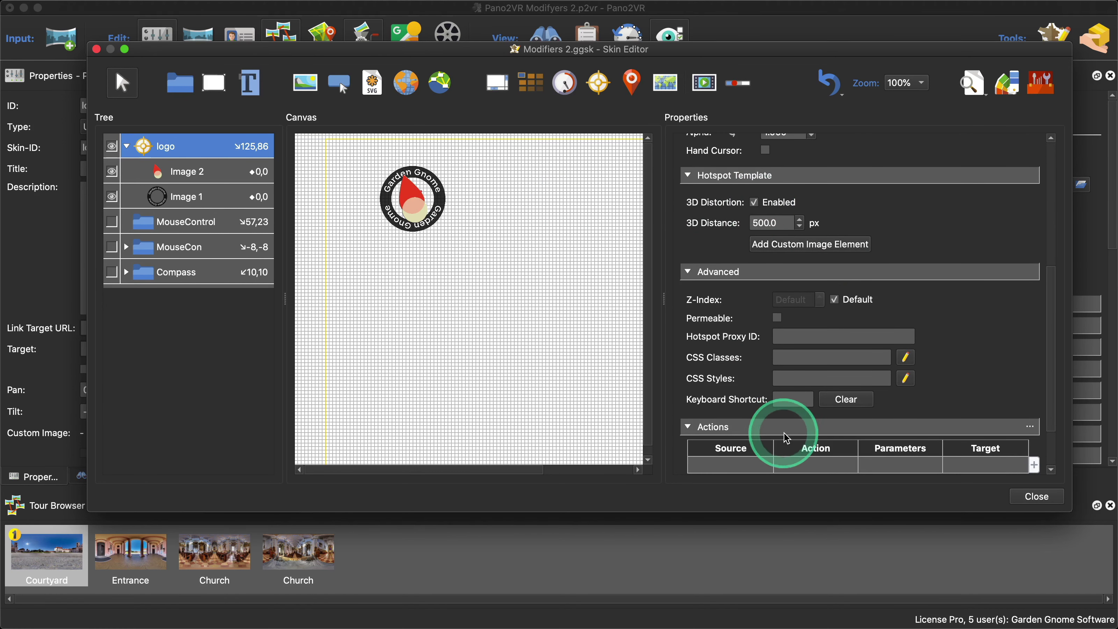
scroll(786, 438, down, 1)
scroll(786, 438, down, 2)
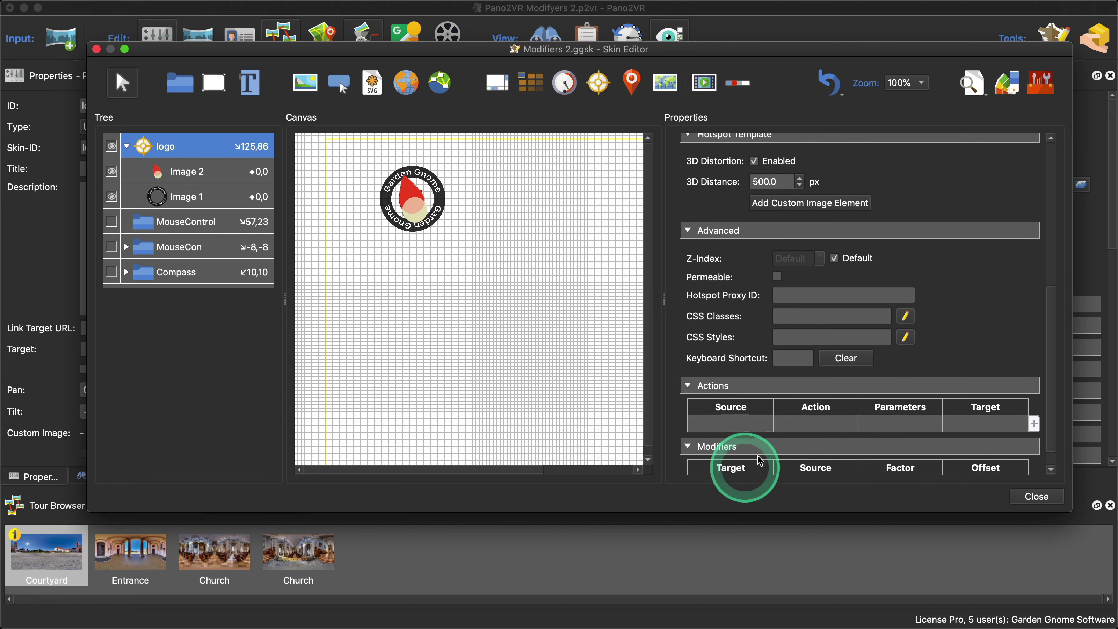
scroll(995, 331, up, 4)
scroll(995, 331, up, 4)
scroll(995, 330, down, 1)
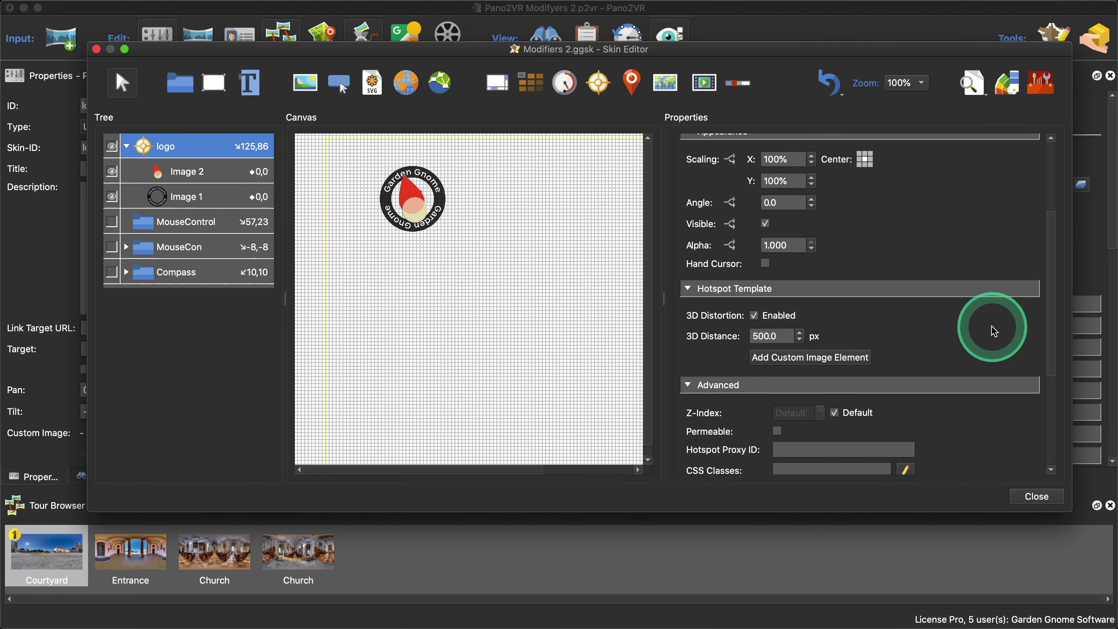
scroll(995, 330, down, 2)
scroll(995, 331, down, 3)
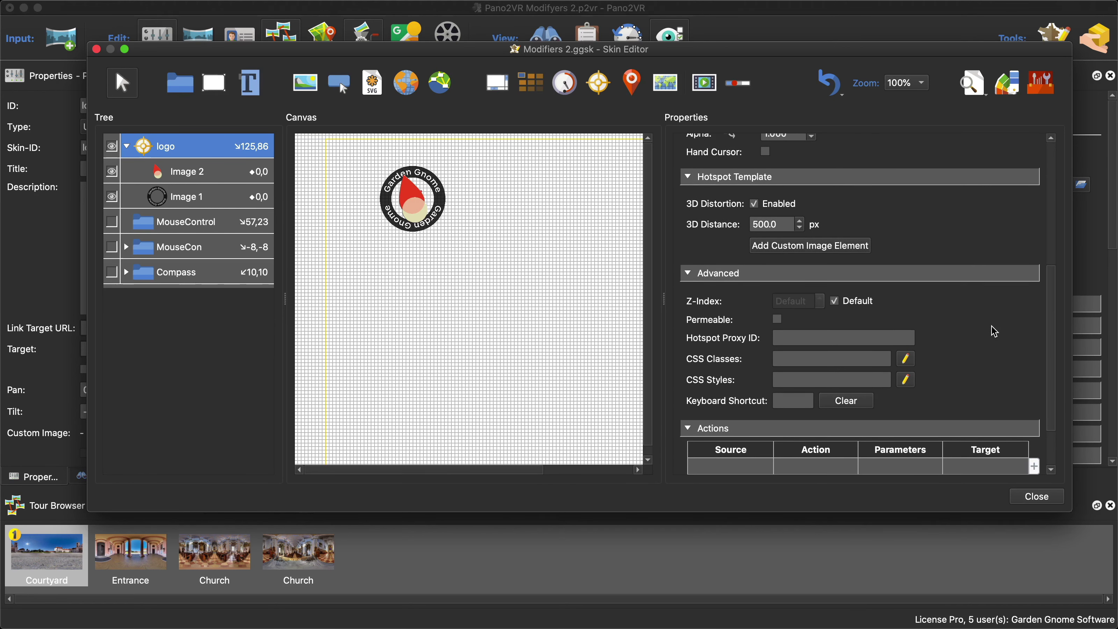
click(995, 330)
scroll(995, 330, down, 3)
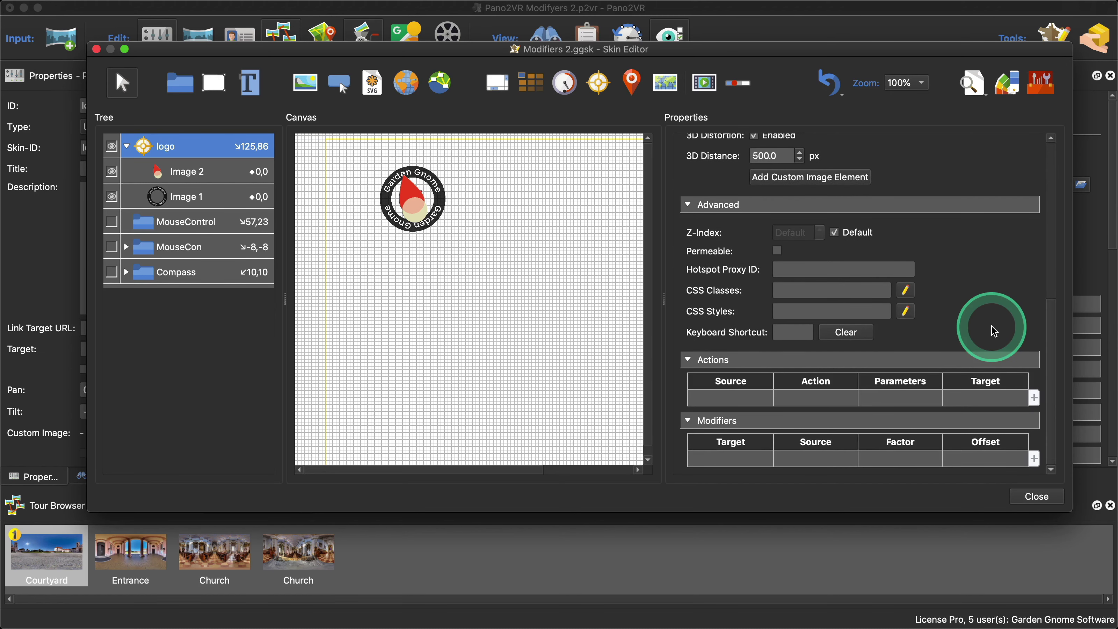
click(718, 463)
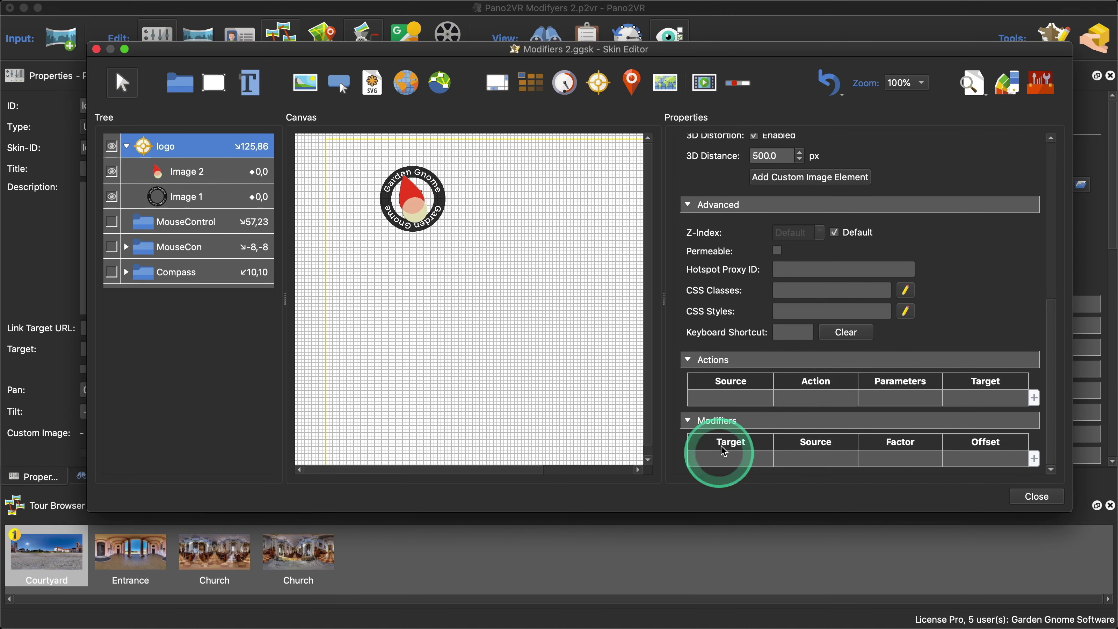
click(841, 259)
scroll(837, 257, up, 3)
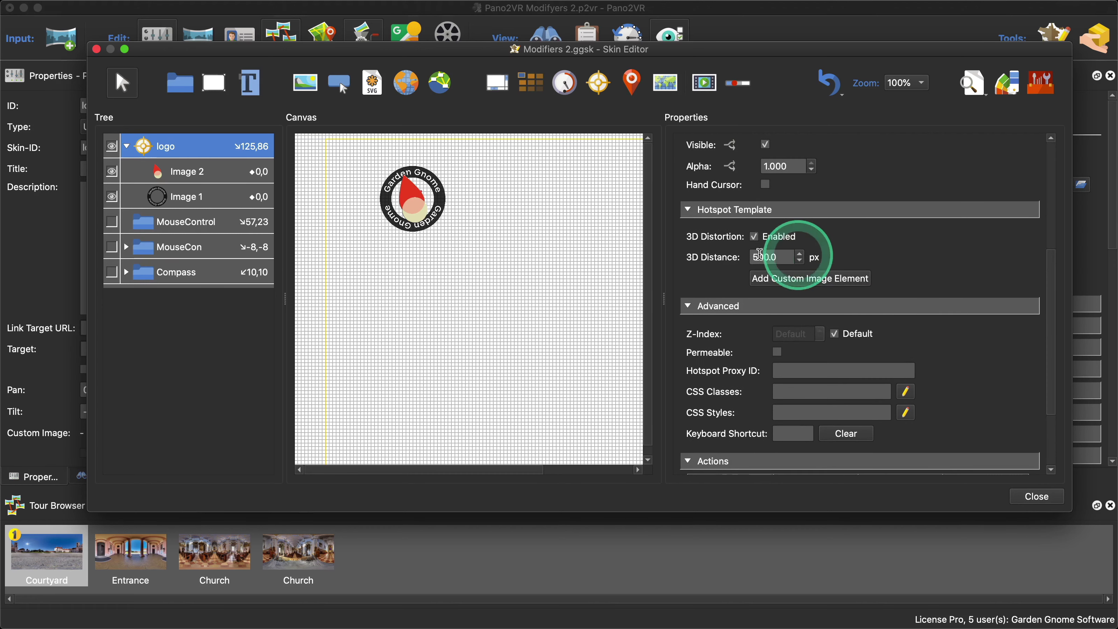
scroll(934, 260, down, 3)
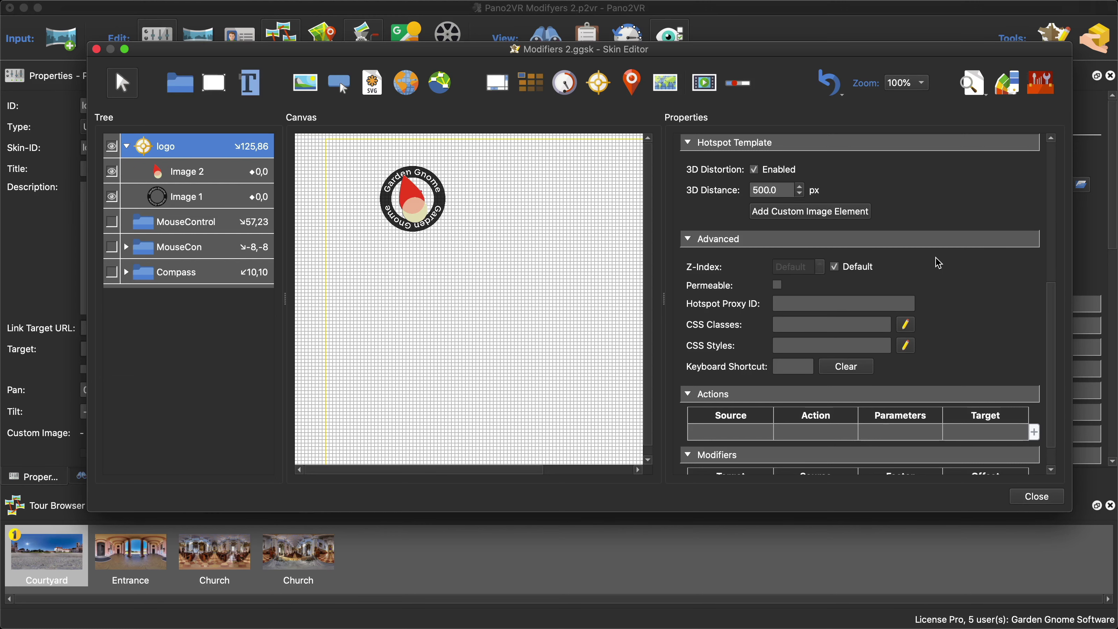
scroll(937, 263, down, 2)
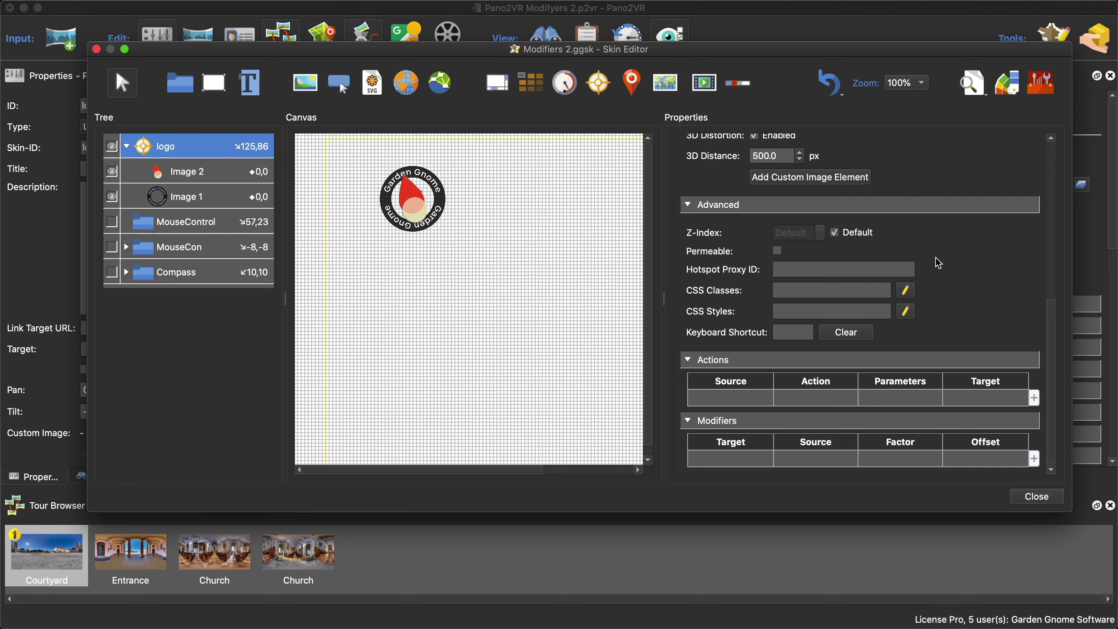
Step: Add a Scale modifier with source 1/tan(FoV) and a factor of -1 to the logo hotspot template
double_click(734, 465)
click(574, 239)
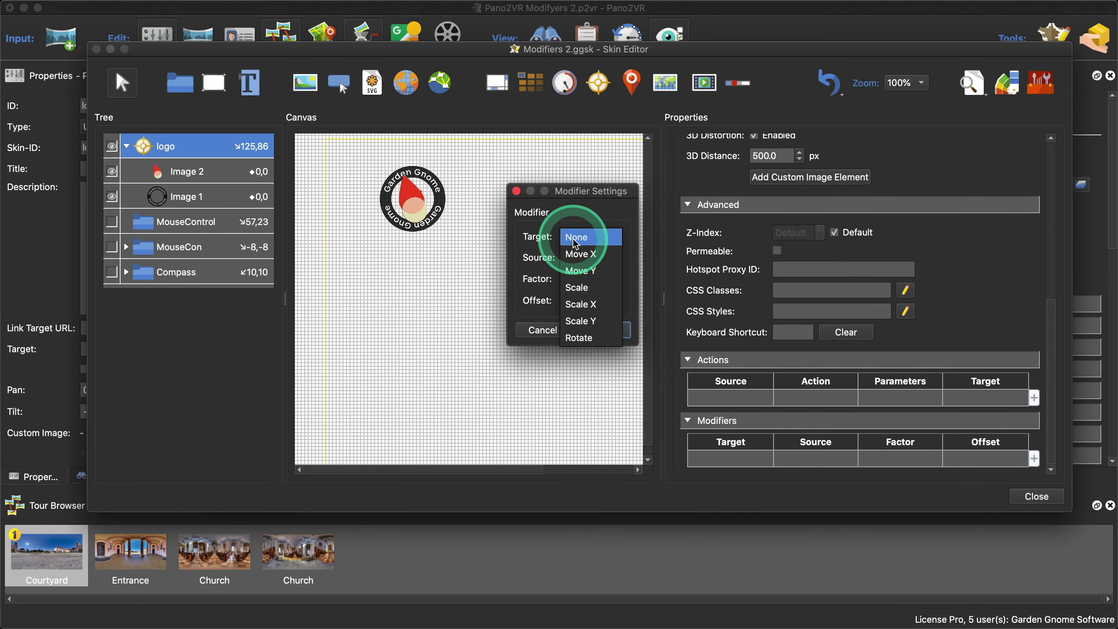
click(581, 287)
click(586, 259)
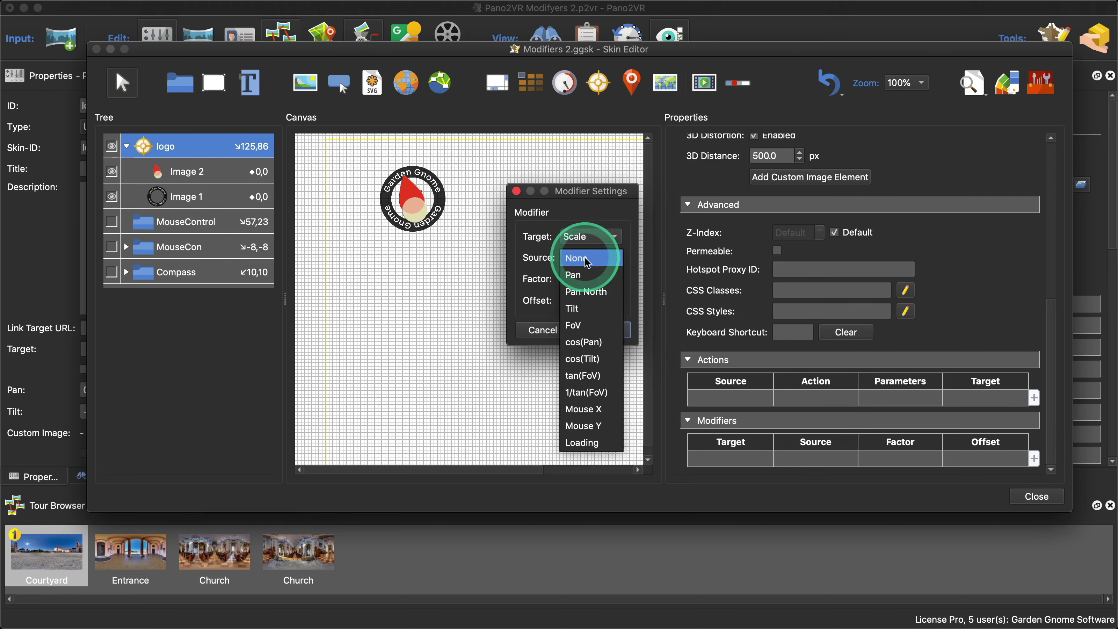
click(596, 388)
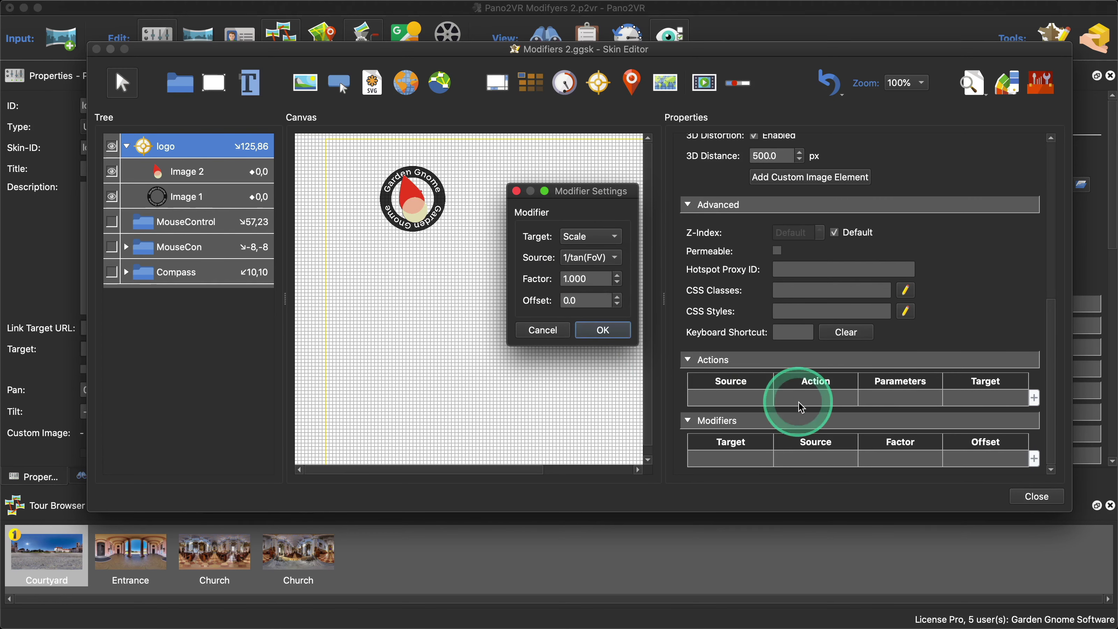
click(602, 330)
double_click(872, 460)
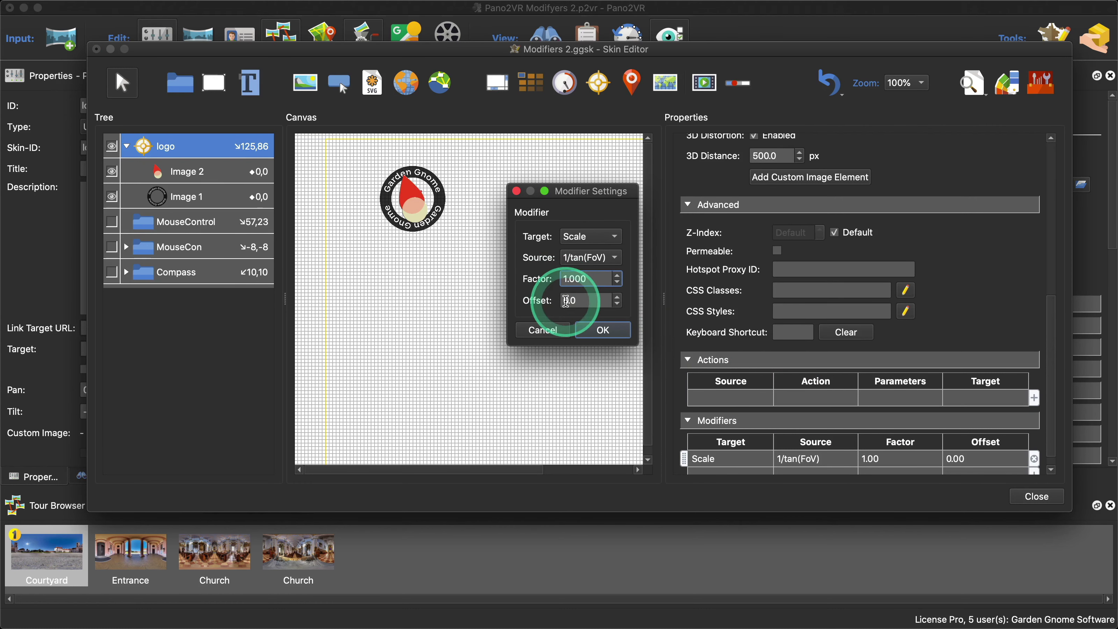
text(-)
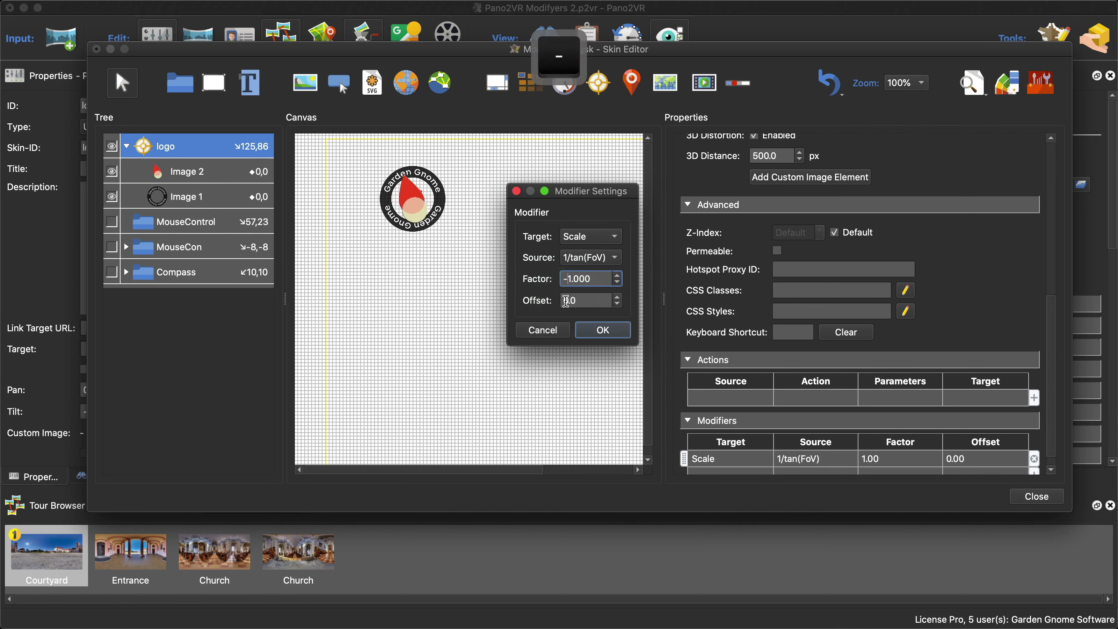
click(602, 330)
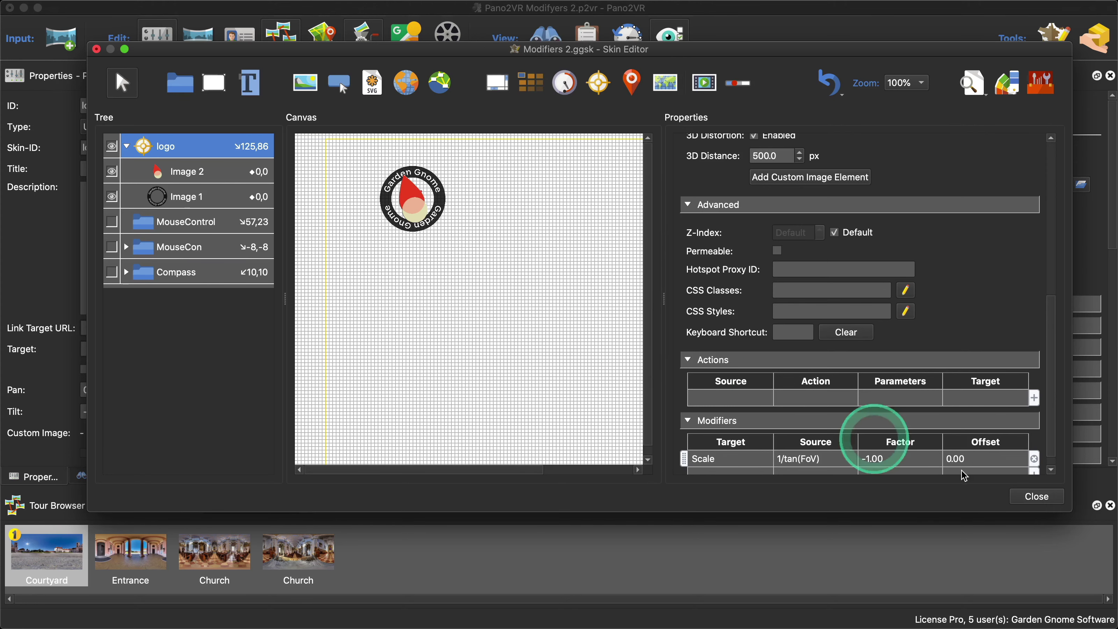
Step: Close the skin saving the changes, and regenerate the tour output, overwriting pano.xml
click(1031, 497)
click(661, 287)
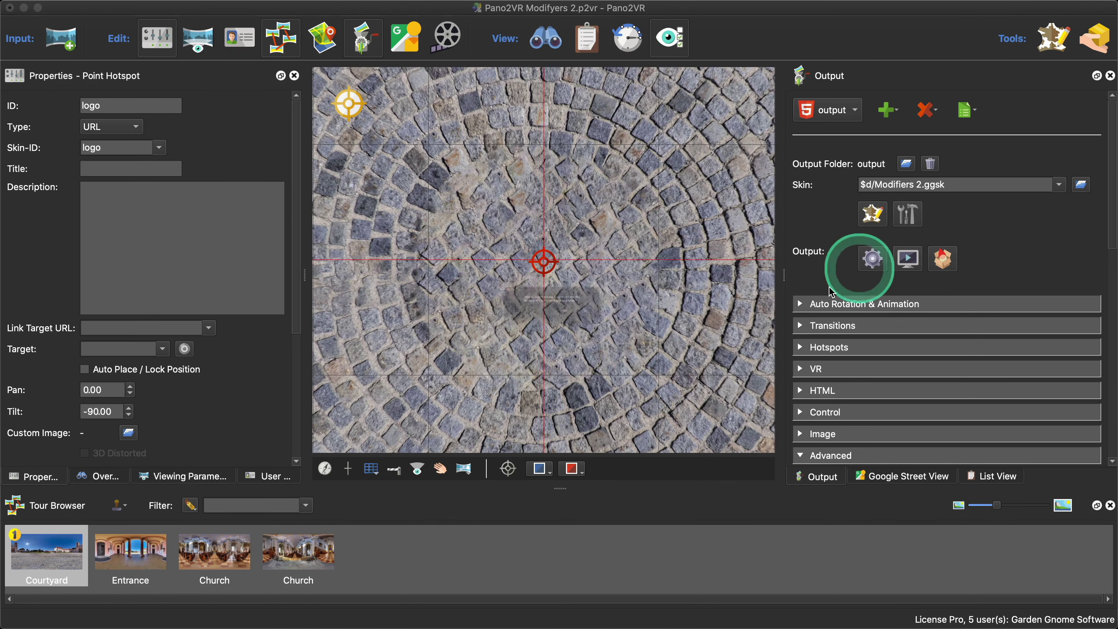
click(872, 259)
click(654, 332)
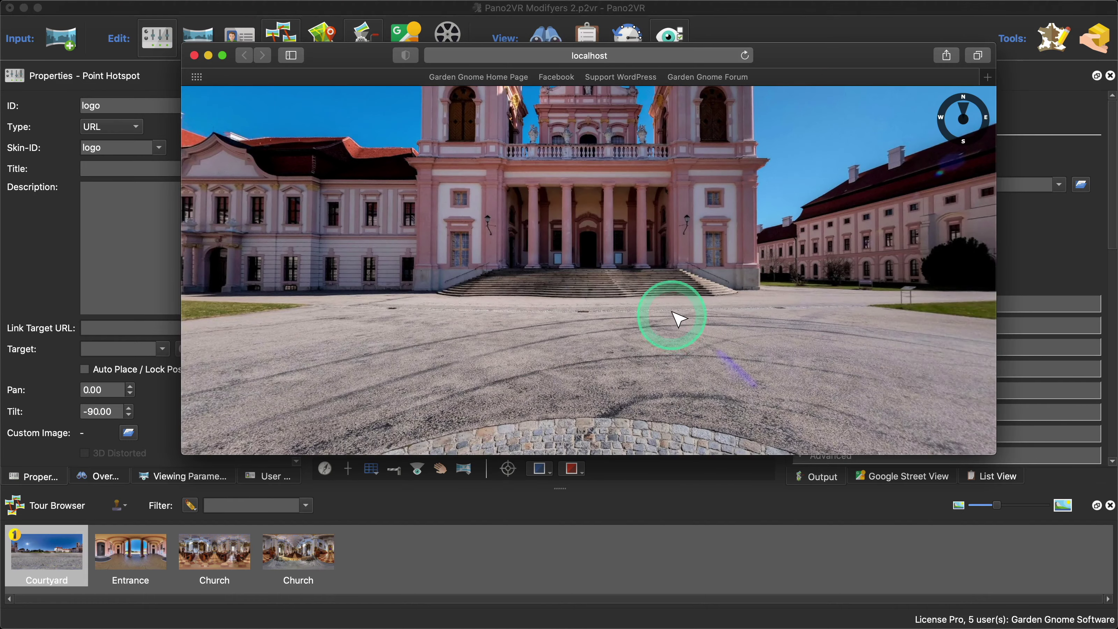
Step: Look down at the nadir logo in the tour preview and check its scaling while zooming in and out, then close the preview
drag(680, 318, 731, 304)
scroll(732, 305, up, 3)
drag(529, 305, 579, 275)
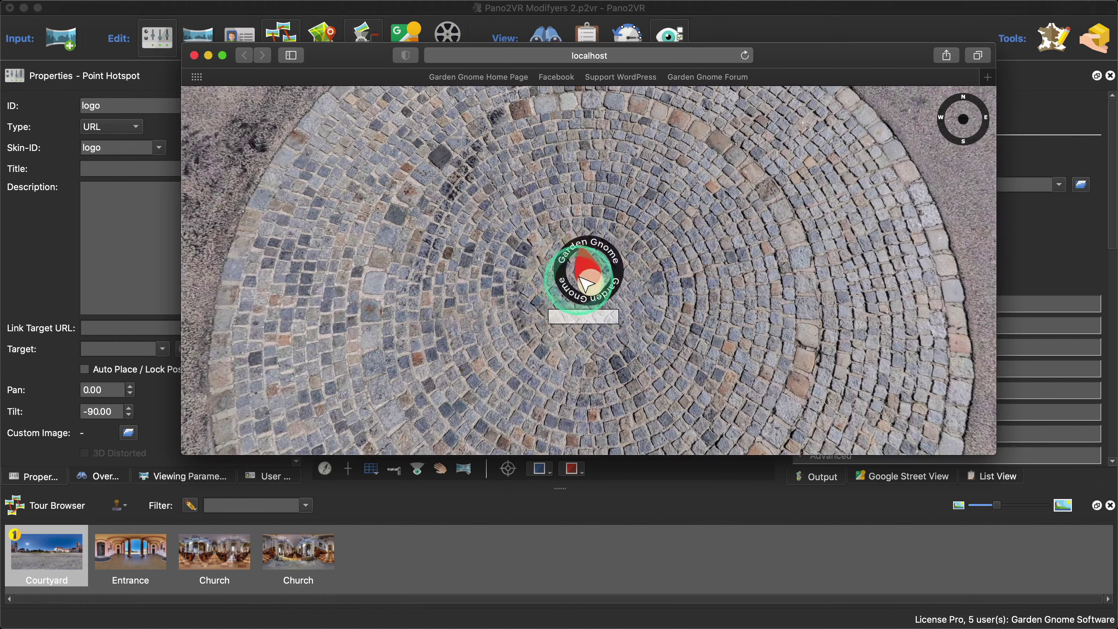
scroll(432, 194, down, 5)
scroll(449, 230, up, 5)
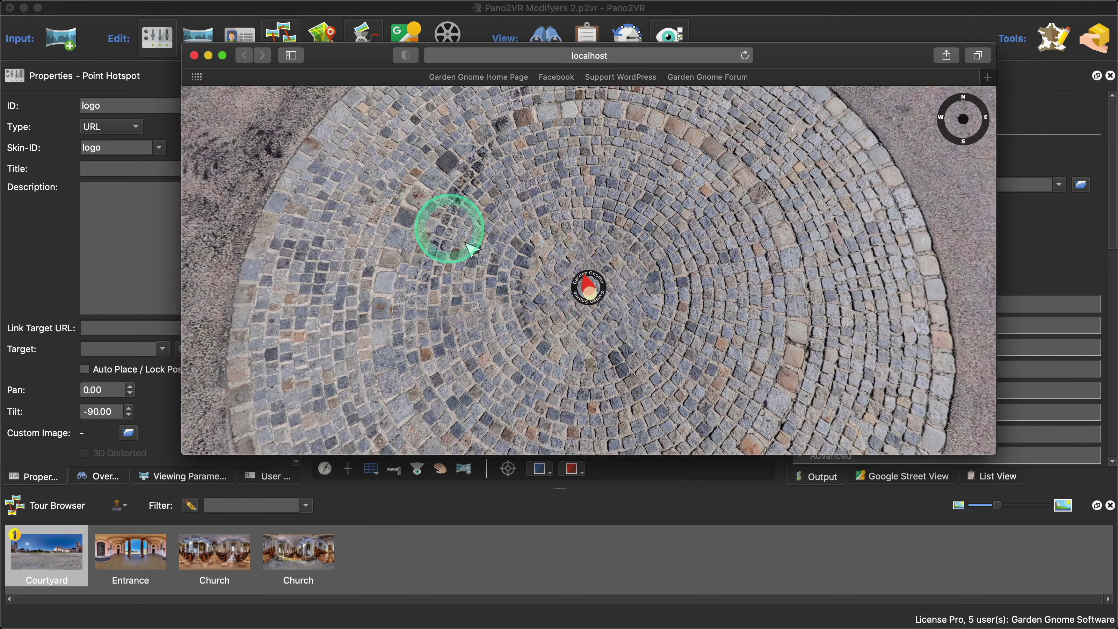
scroll(625, 300, down, 5)
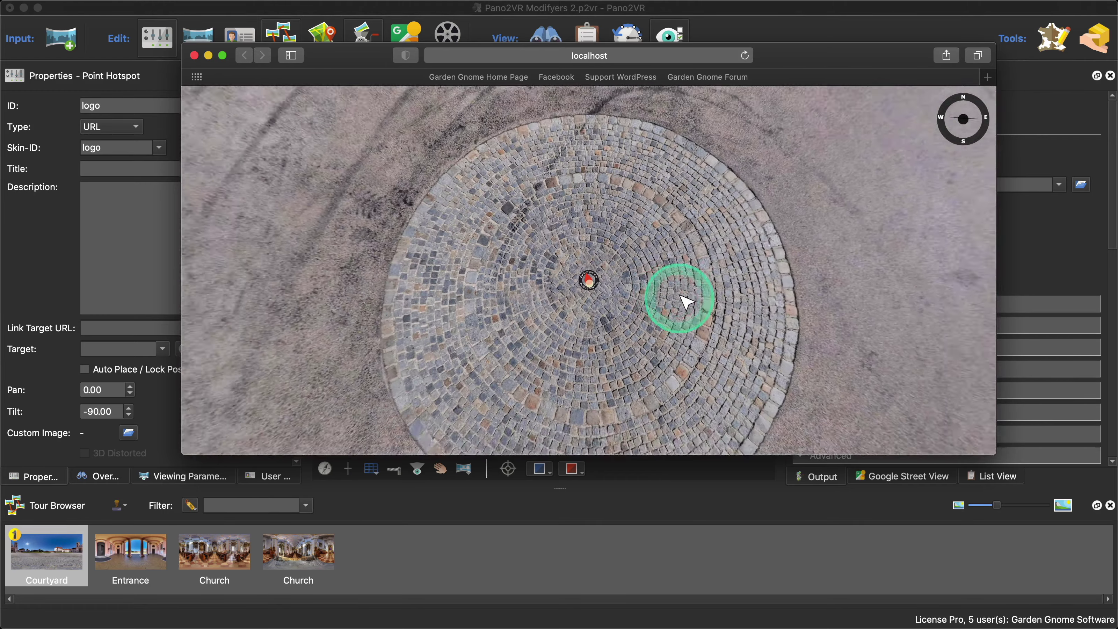
scroll(680, 299, up, 5)
scroll(669, 295, up, 5)
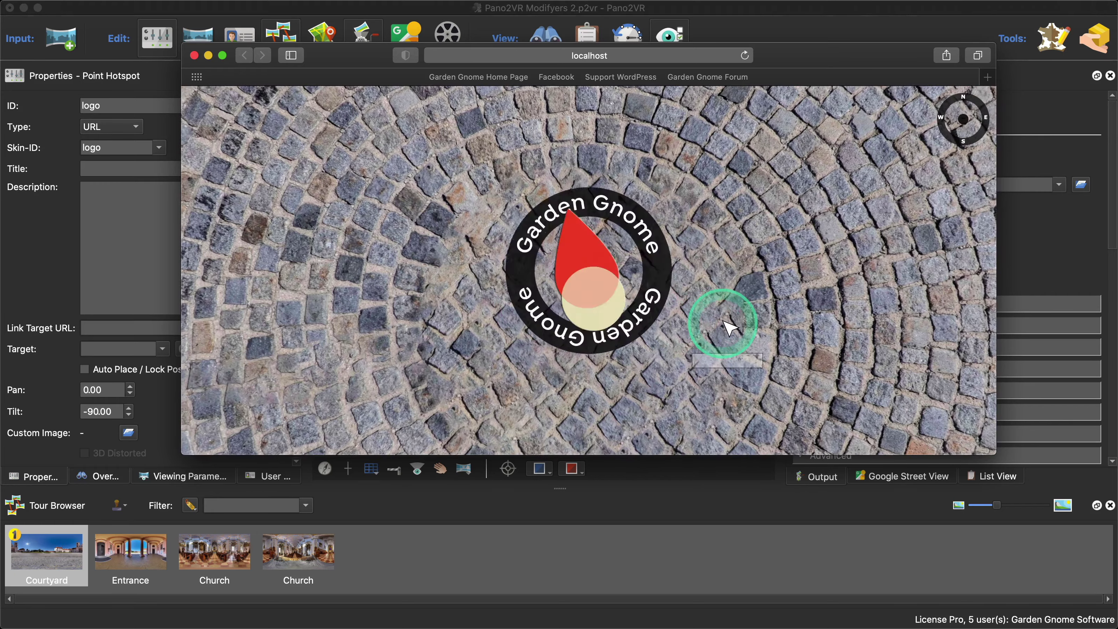
scroll(724, 320, down, 3)
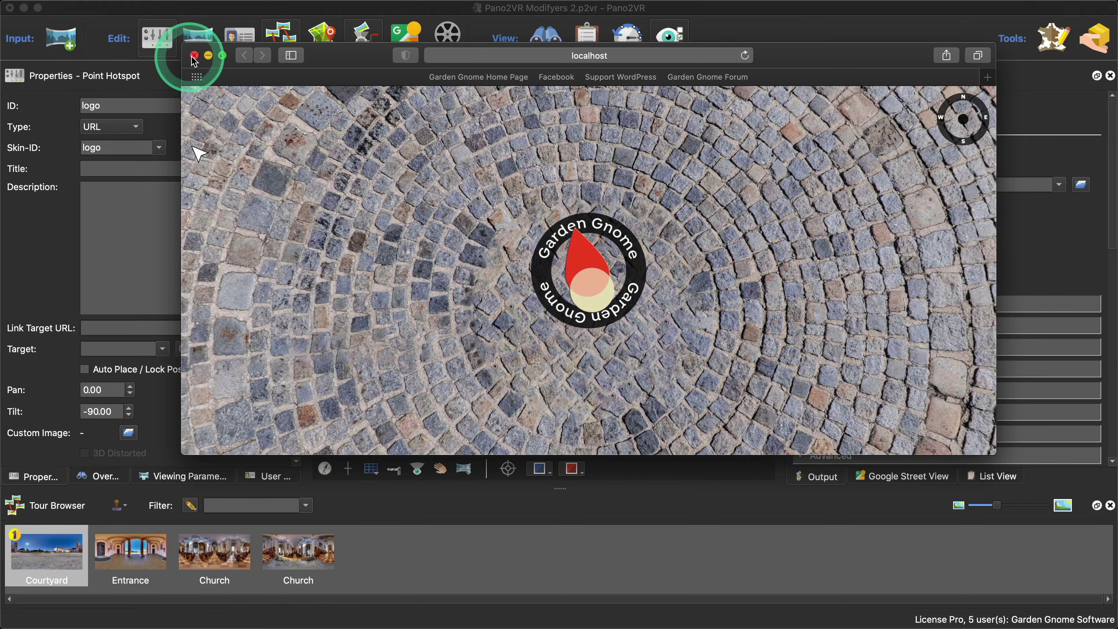
click(193, 55)
Step: Reopen the skin and delete the Scale modifier from the logo hotspot template
click(872, 214)
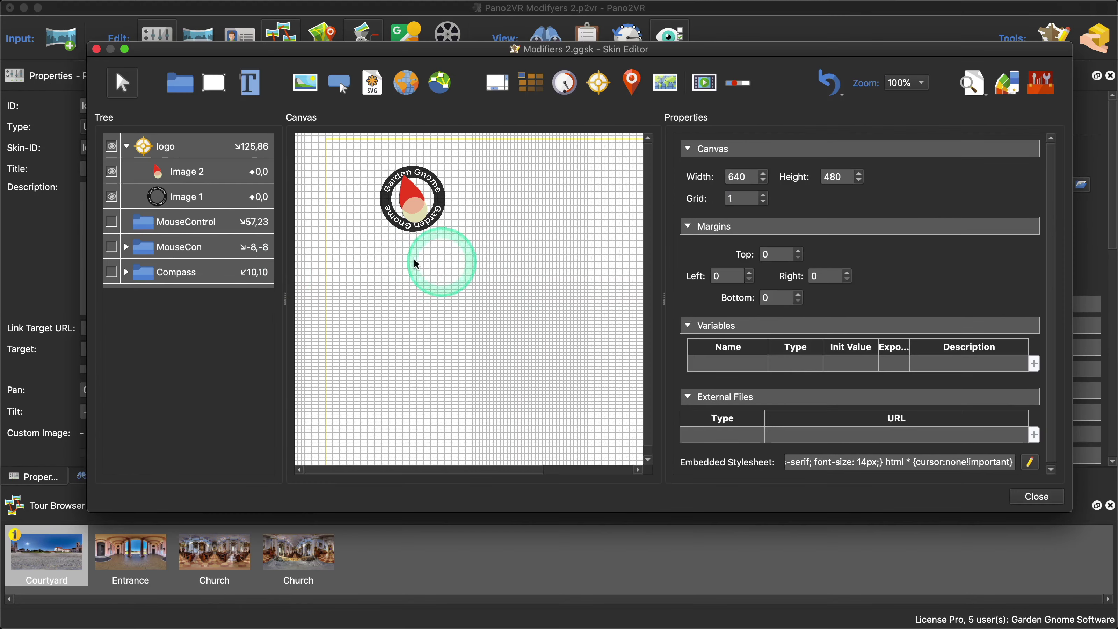
click(177, 146)
scroll(925, 342, down, 10)
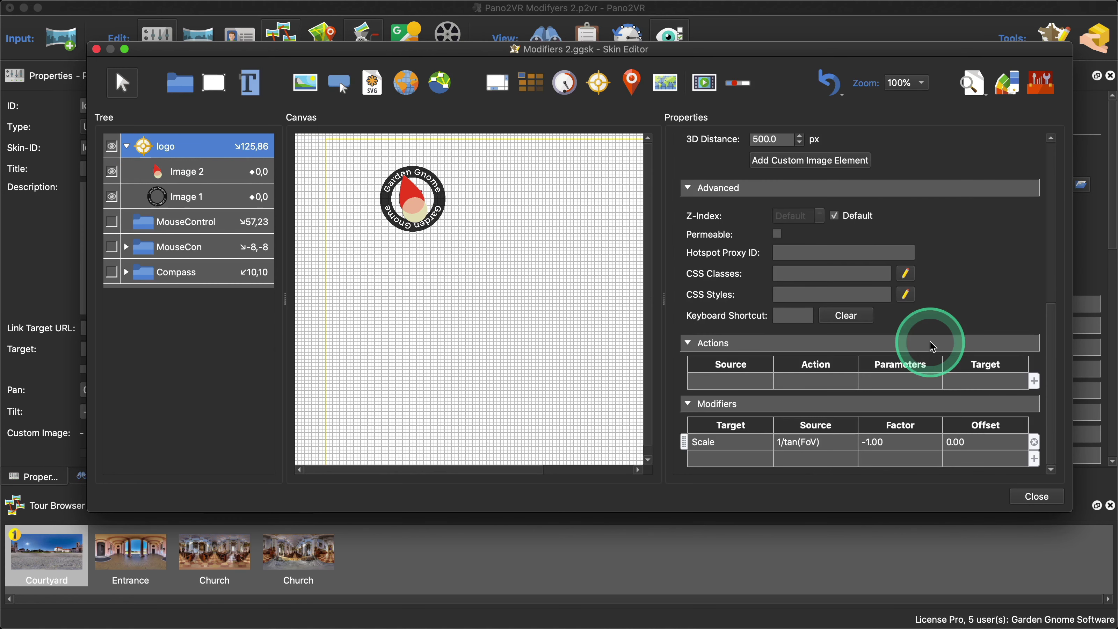
click(1034, 441)
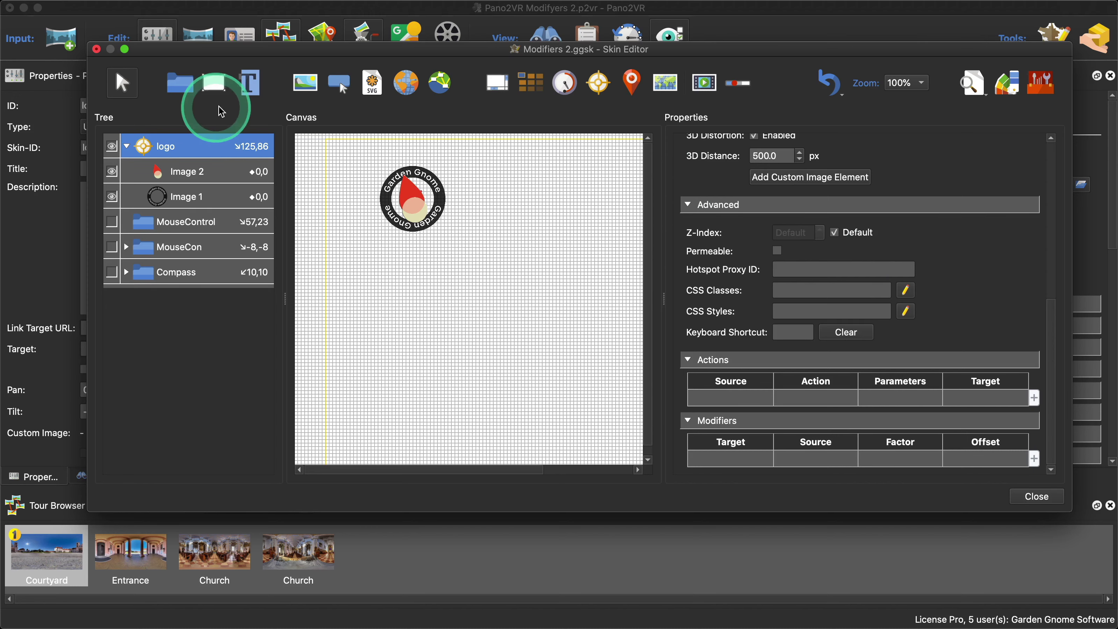
Step: Hide the ring image, Image 1, on the skin canvas
click(186, 90)
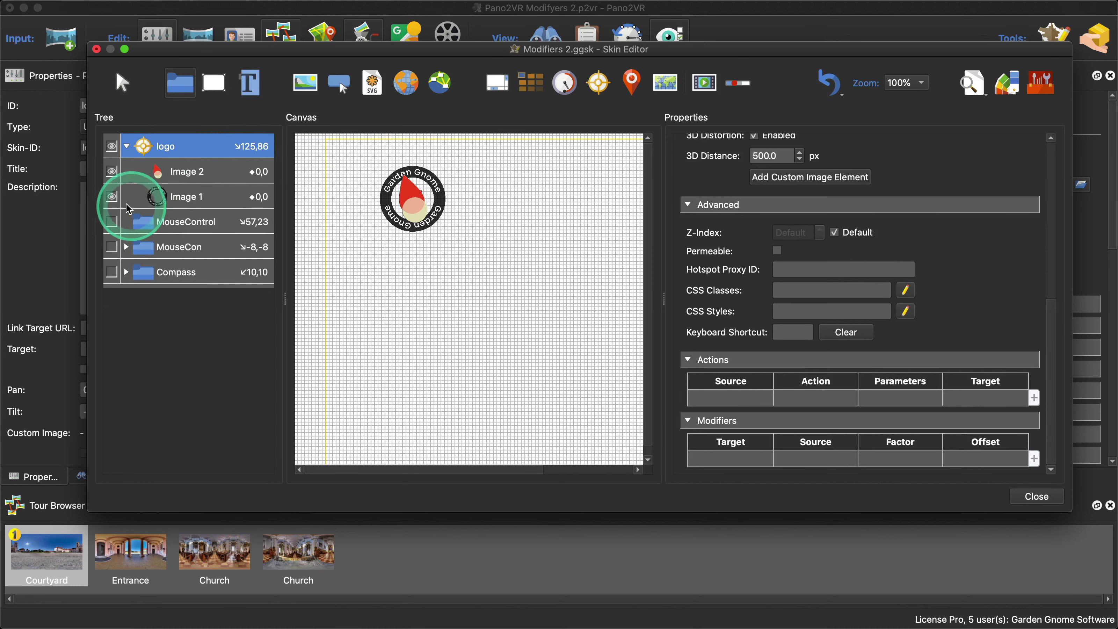
click(113, 198)
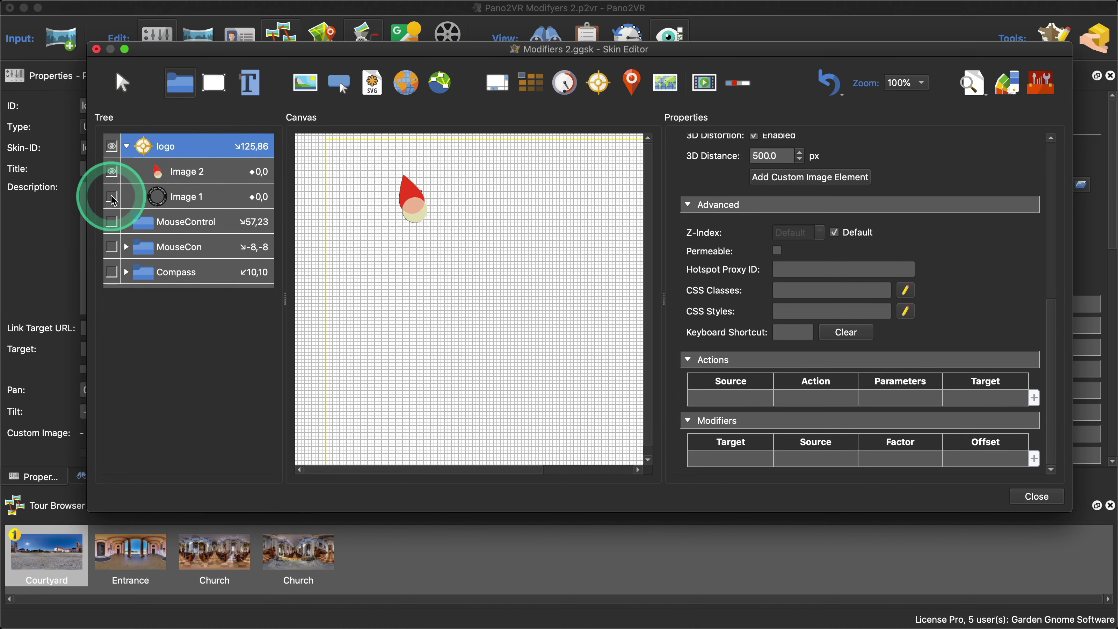
click(113, 198)
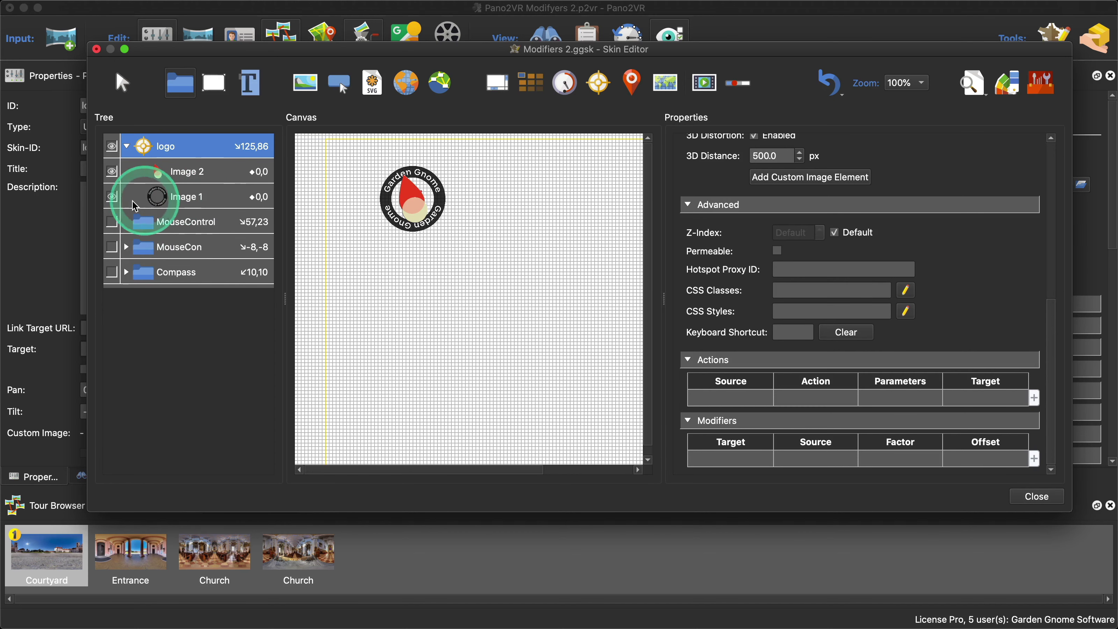
click(113, 196)
Step: Enclose Image 2 of the logo template in a new 100 by 100 pixel container
click(185, 171)
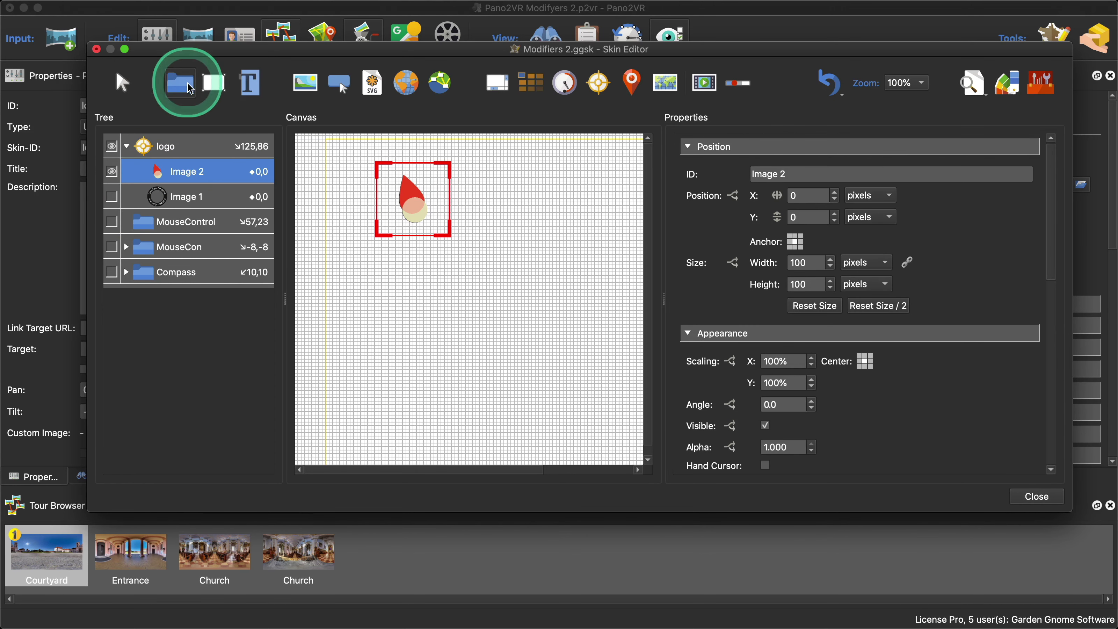
drag(387, 178, 452, 236)
key(super+g)
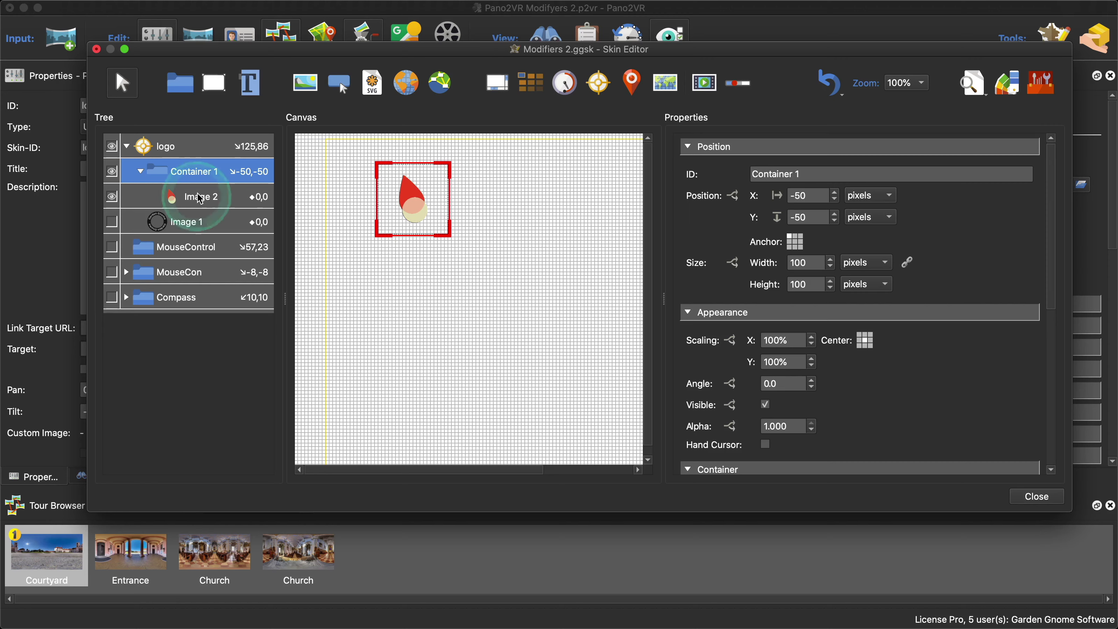
Step: Add a Scale modifier with source 1/tan(FoV) and a factor of -1 to the container holding Image 2
click(200, 173)
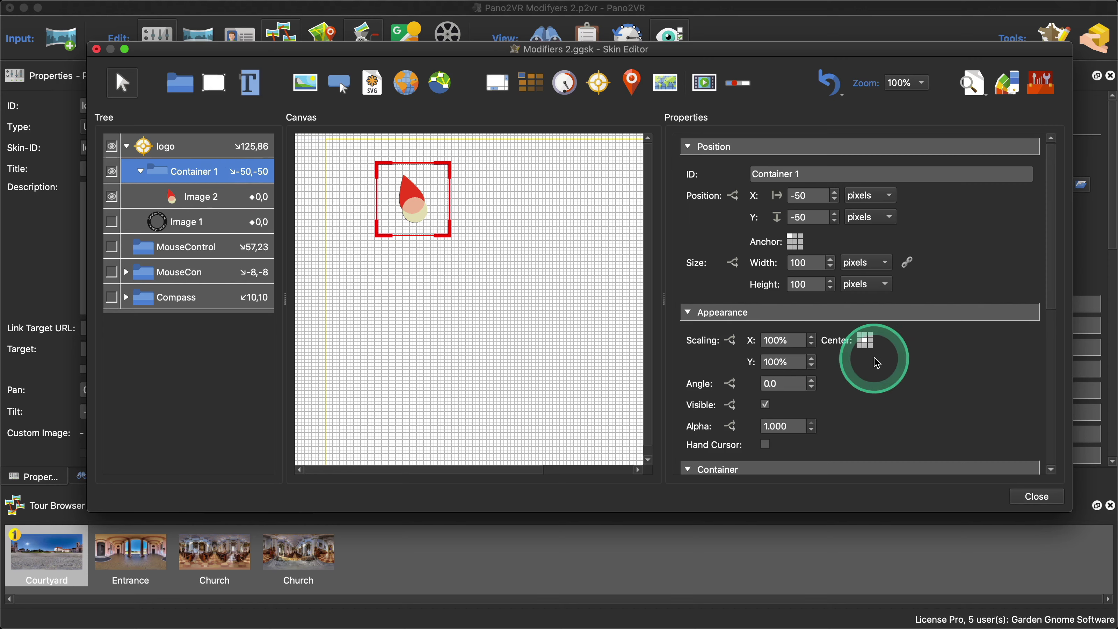
scroll(876, 362, down, 5)
scroll(876, 362, down, 5)
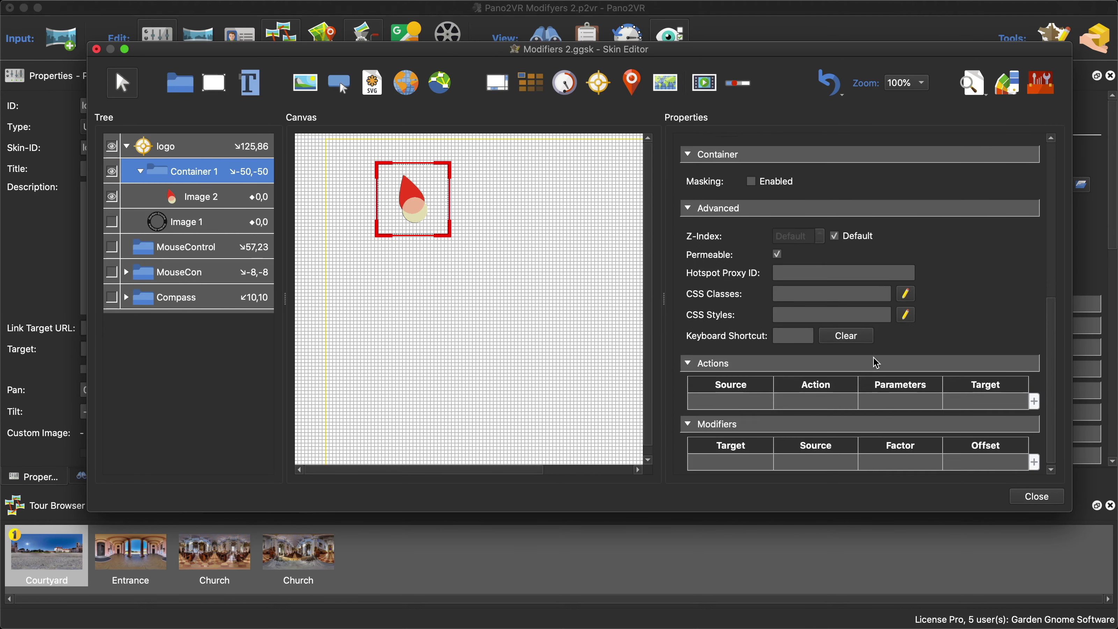
double_click(751, 459)
click(592, 238)
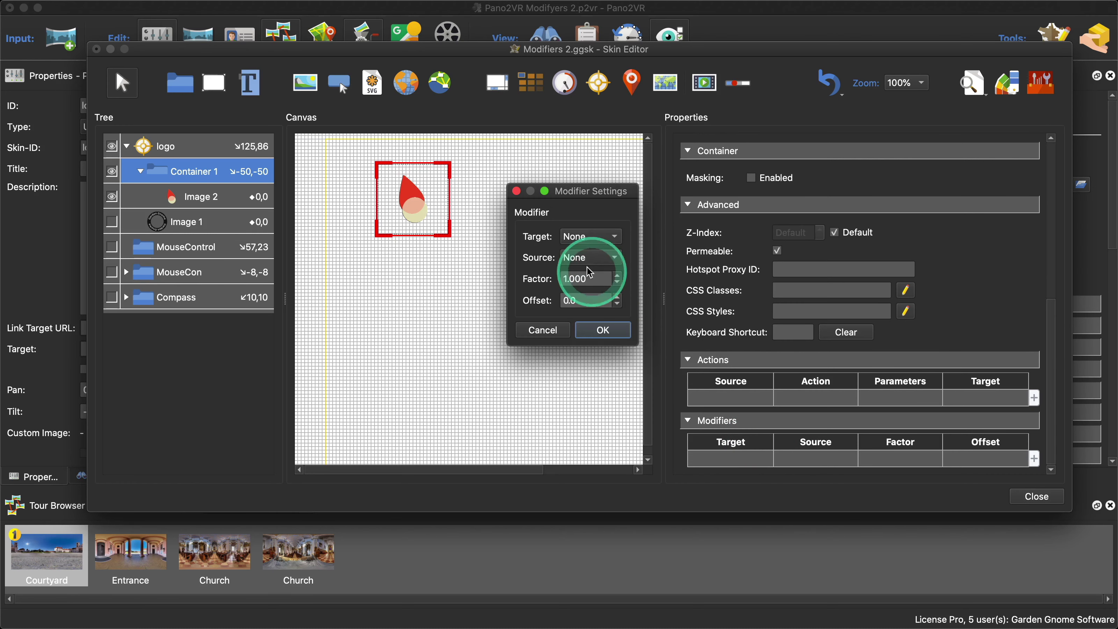
click(579, 287)
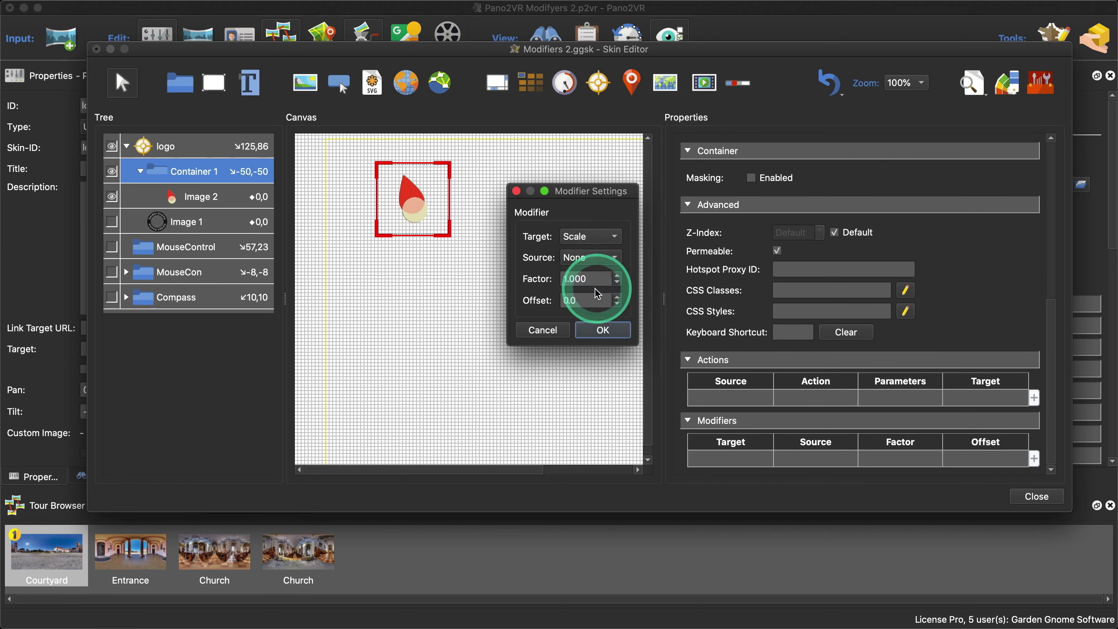
click(589, 258)
click(597, 454)
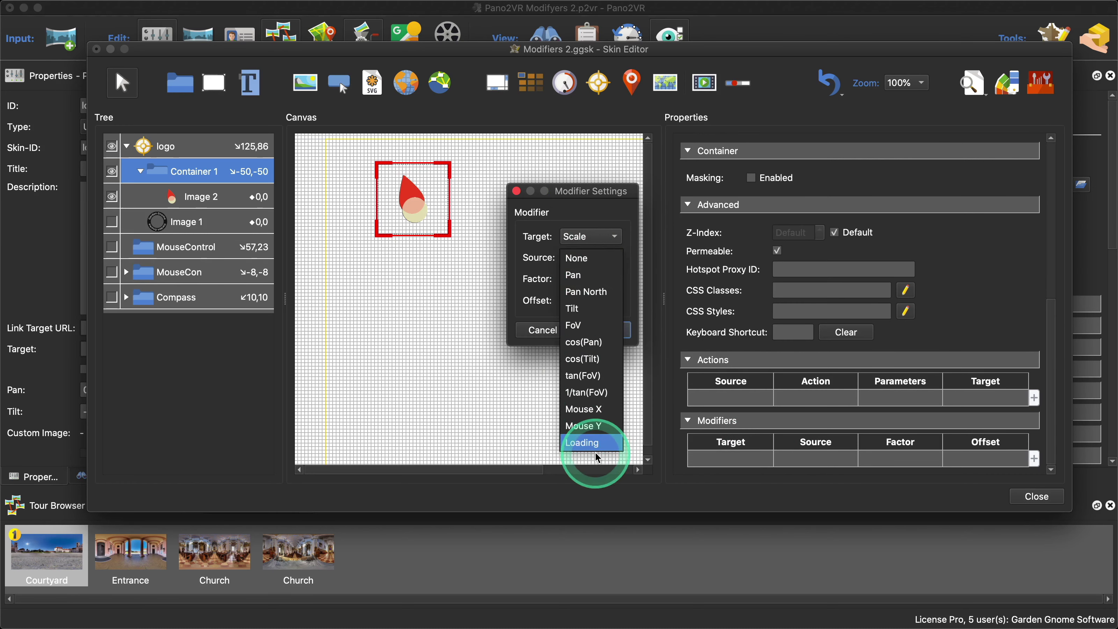
click(586, 393)
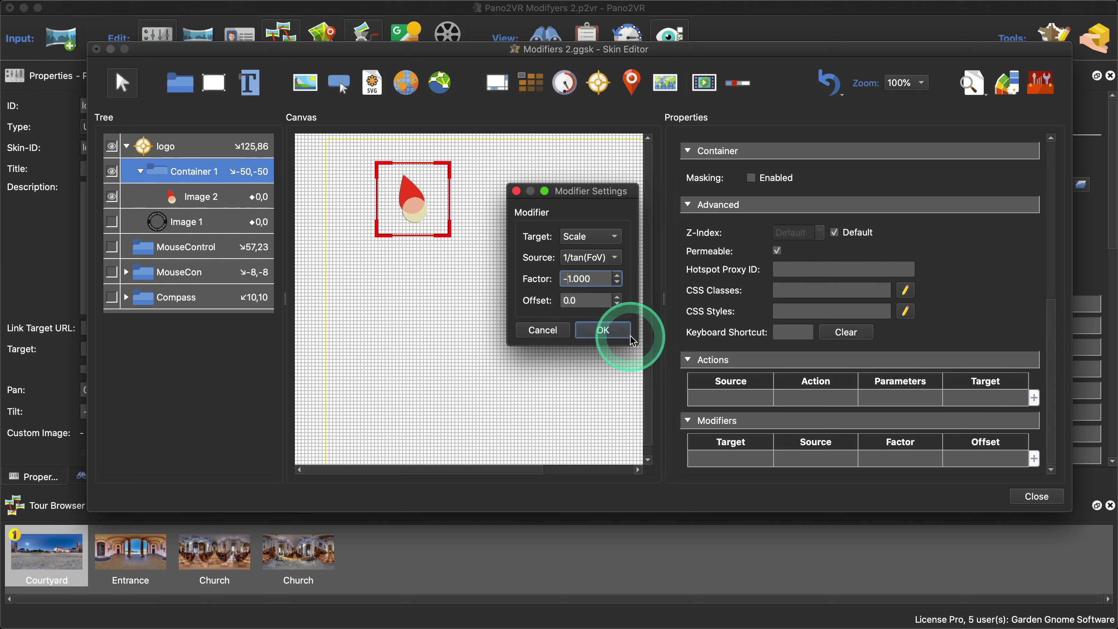
click(601, 330)
Step: Save the skin with the scaled container while closing it, and rebuild the tour output over the existing pano.xml
click(1031, 496)
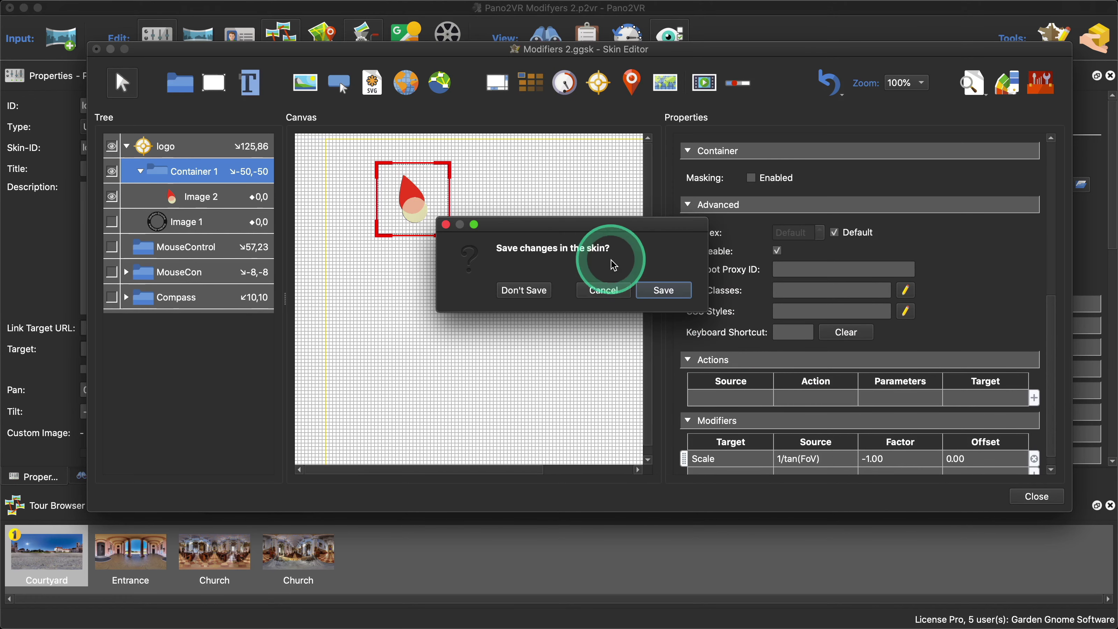
click(662, 287)
click(874, 260)
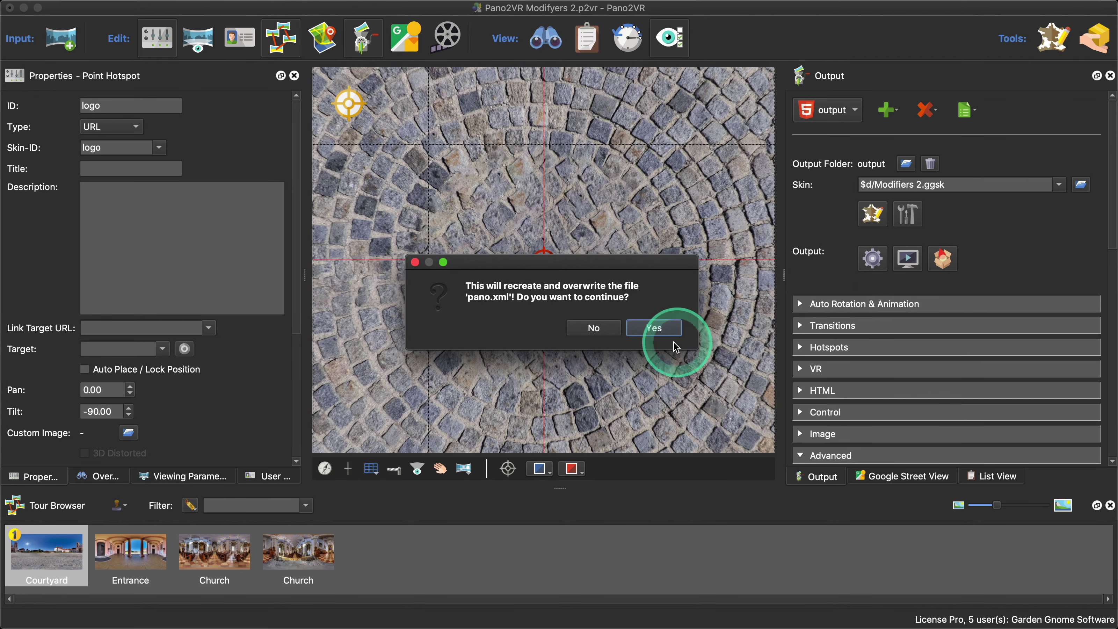
click(658, 327)
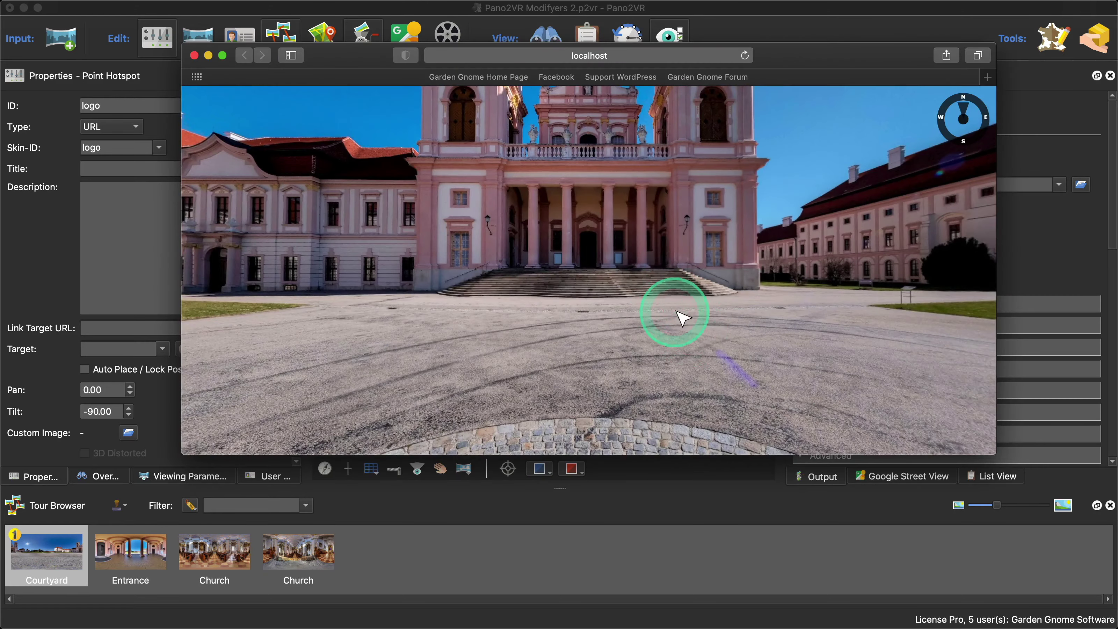
Step: Compare the gnome hat's scaling with the ring in the tour preview while zooming at the nadir, then close the preview
drag(678, 311, 749, 229)
scroll(749, 234, up, 10)
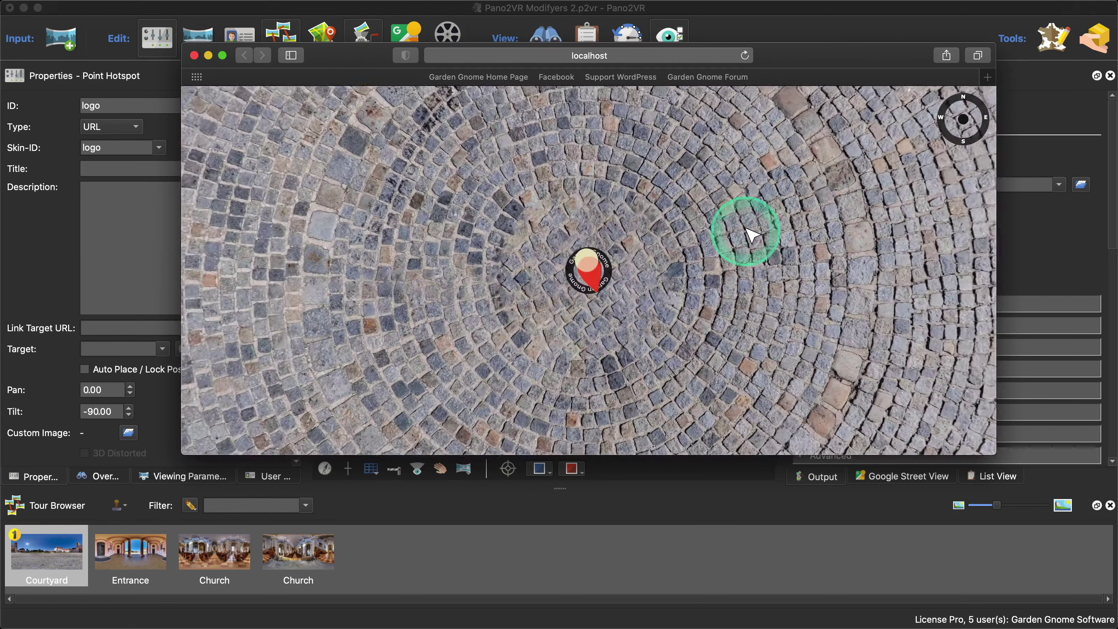
scroll(790, 244, down, 5)
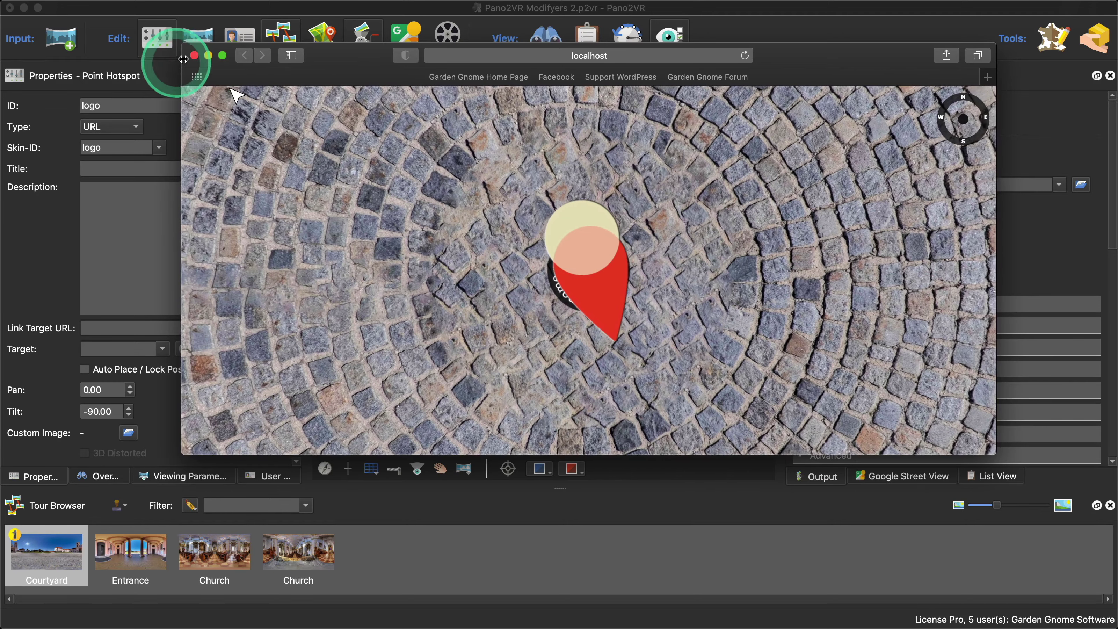
click(194, 56)
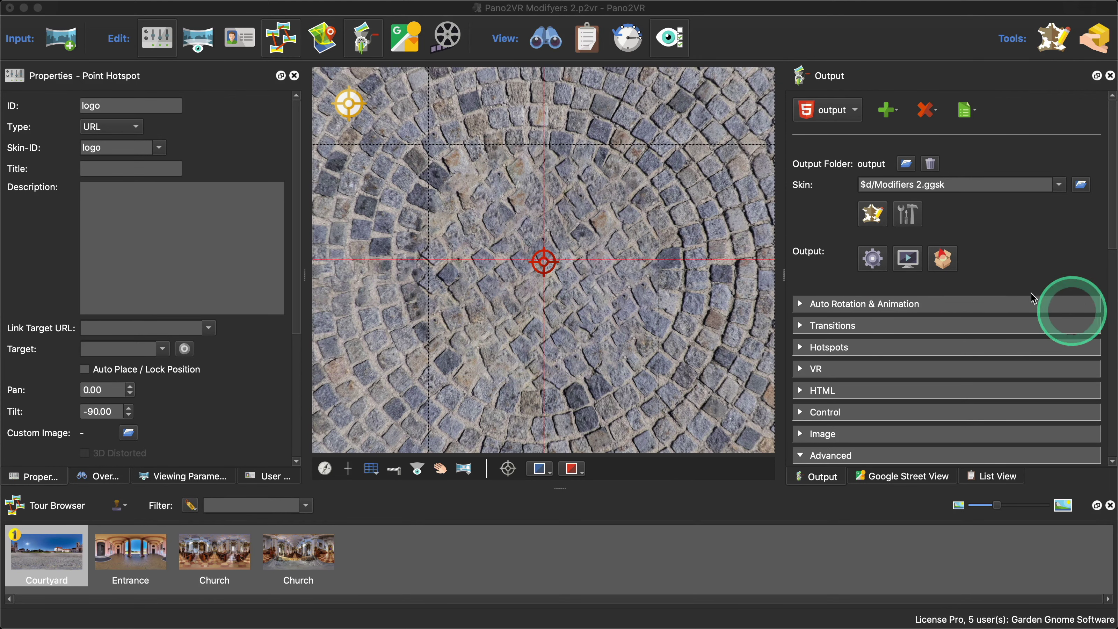
Step: Change the source of the Scale modifier on Container 1 in the skin to tan(FoV)
click(873, 215)
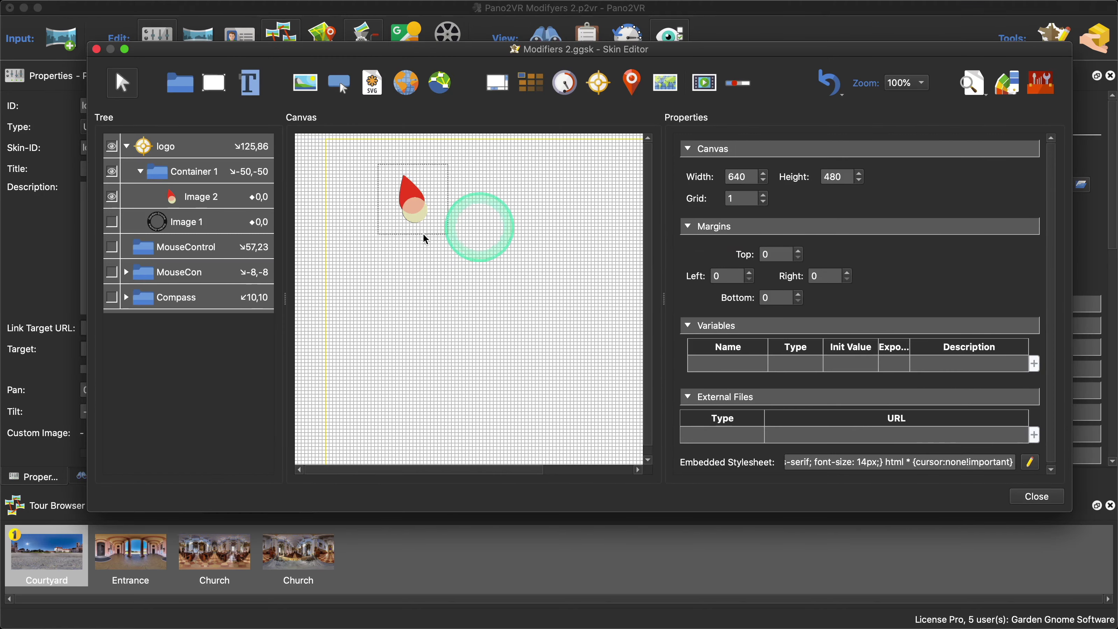
click(202, 172)
scroll(925, 370, down, 6)
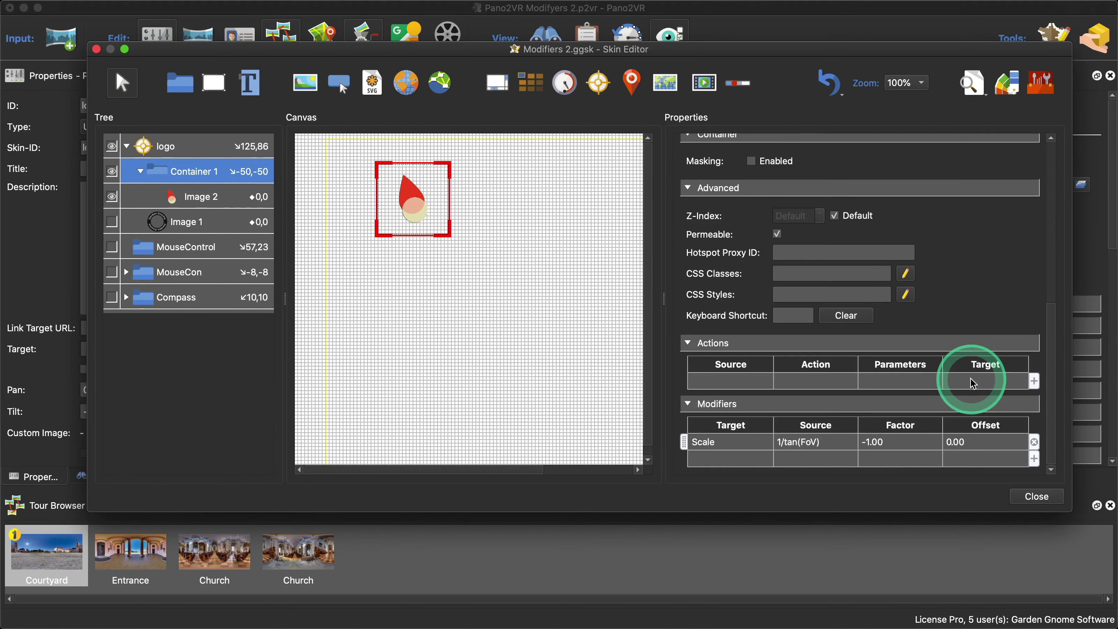
double_click(717, 446)
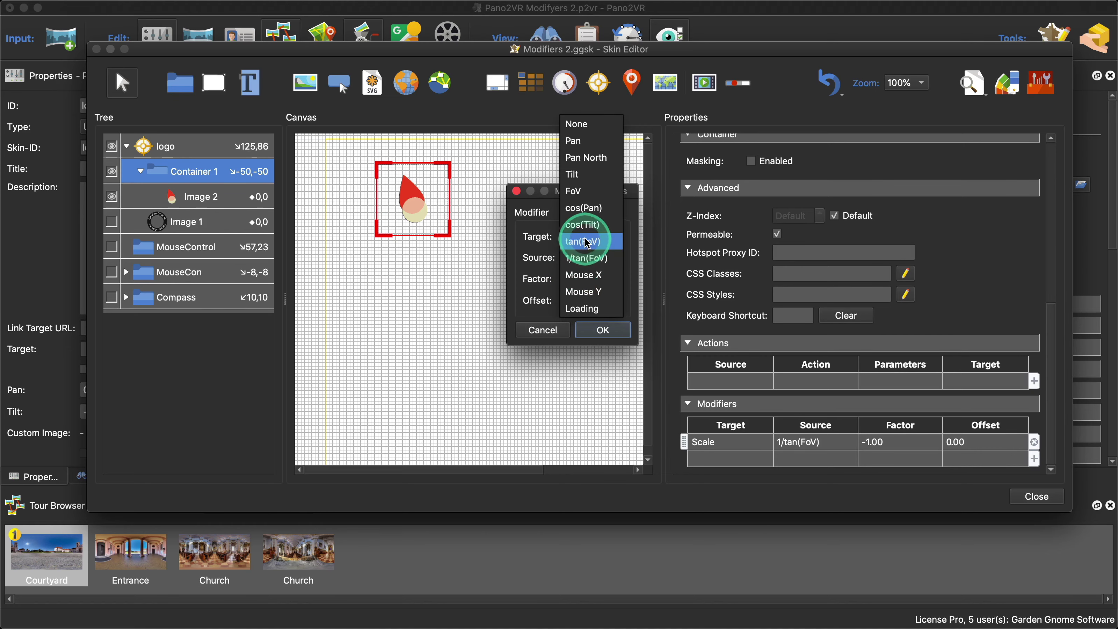
click(597, 328)
click(898, 444)
Step: Close the skin with its changes saved and rebuild the tour output over the existing pano.xml
click(1035, 497)
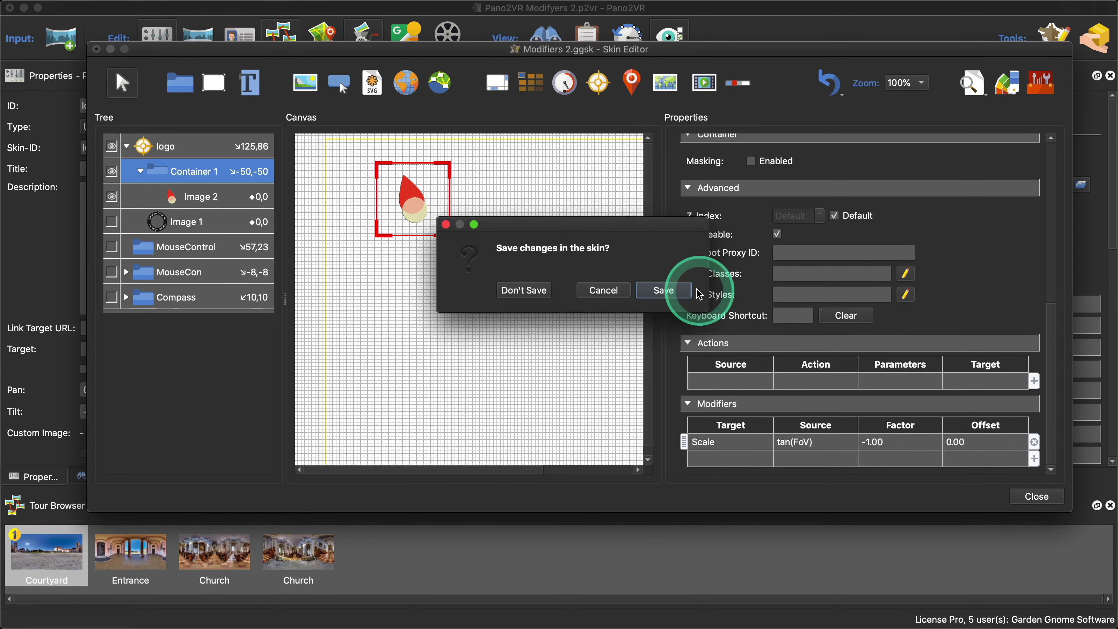
click(660, 289)
click(876, 260)
click(647, 326)
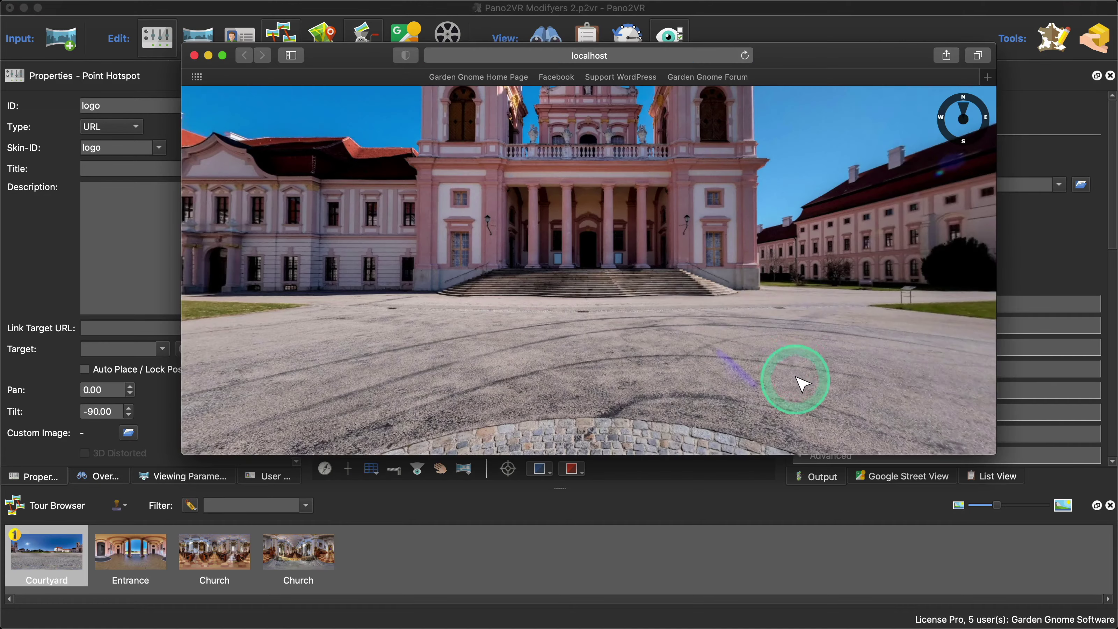
Step: Examine how the gnome hat scales against the ring while zooming and rotating at the nadir in the preview, then close it
drag(802, 384, 775, 279)
scroll(775, 280, up, 10)
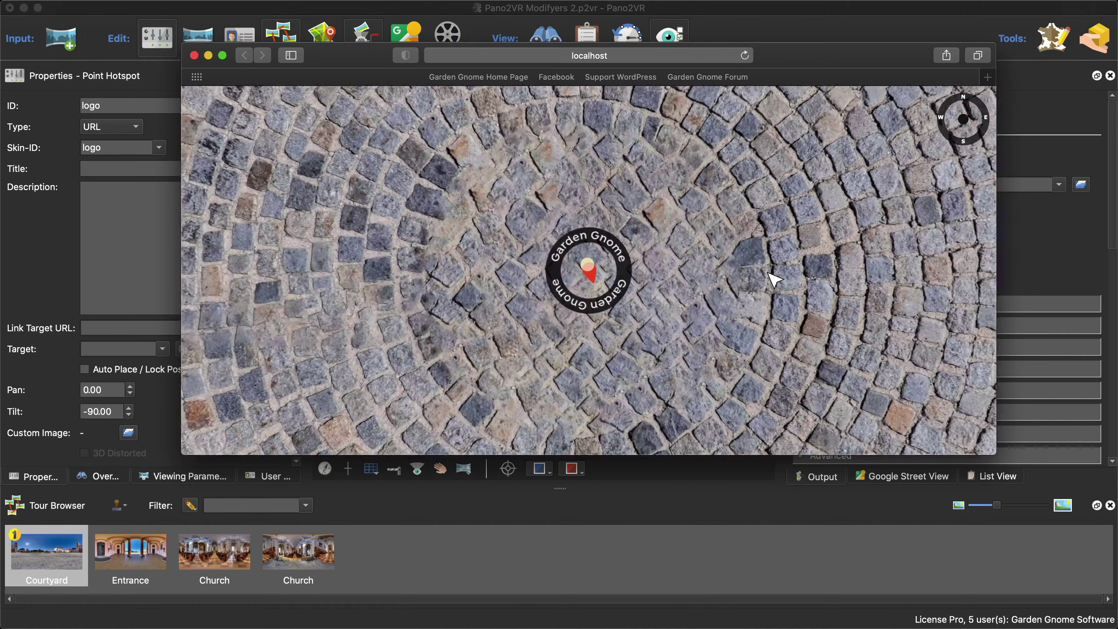
scroll(774, 278, down, 10)
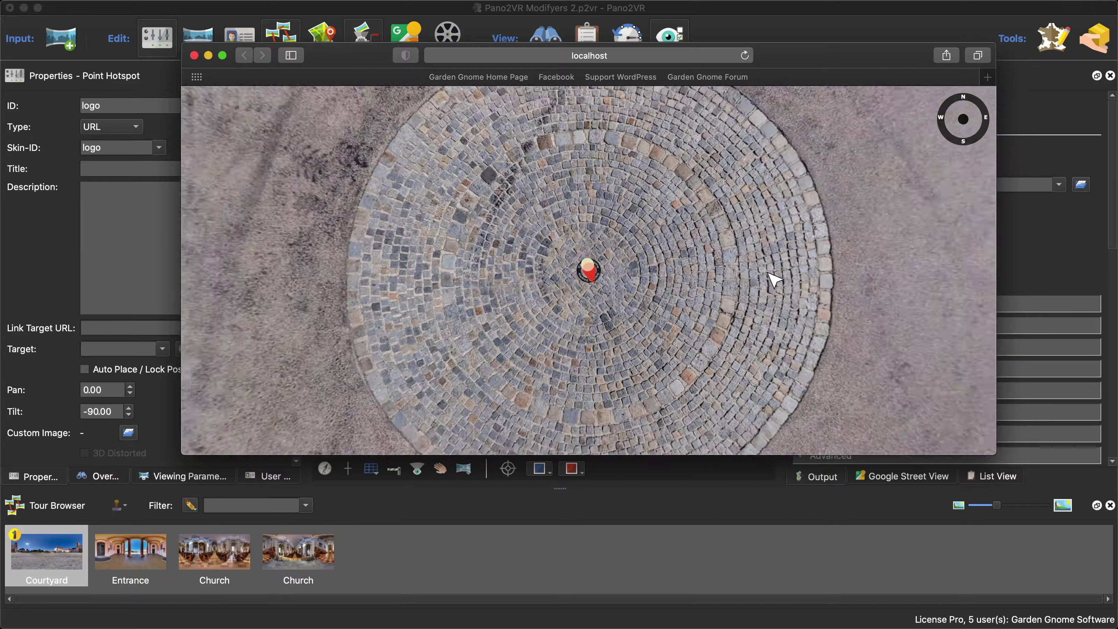
scroll(774, 278, up, 8)
drag(775, 280, 583, 271)
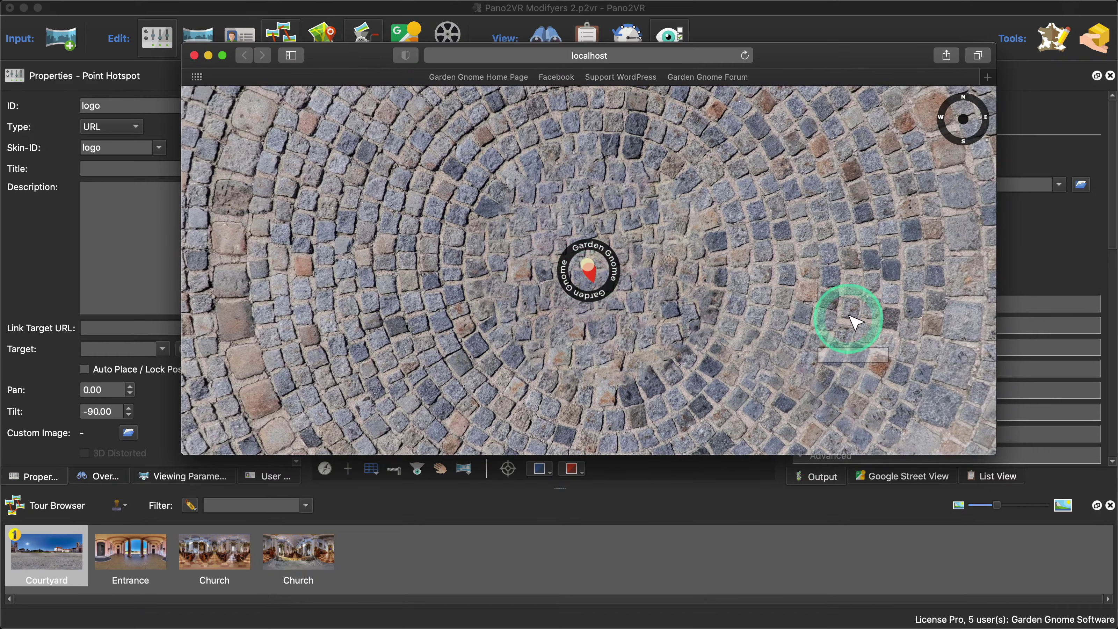
drag(850, 317, 692, 289)
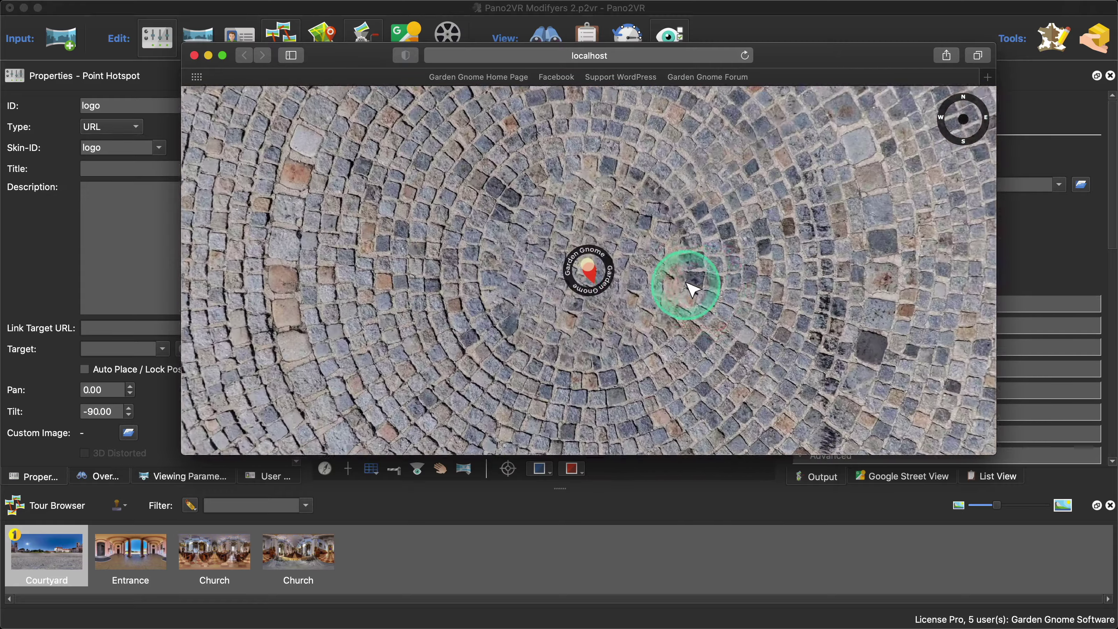
scroll(692, 289, up, 3)
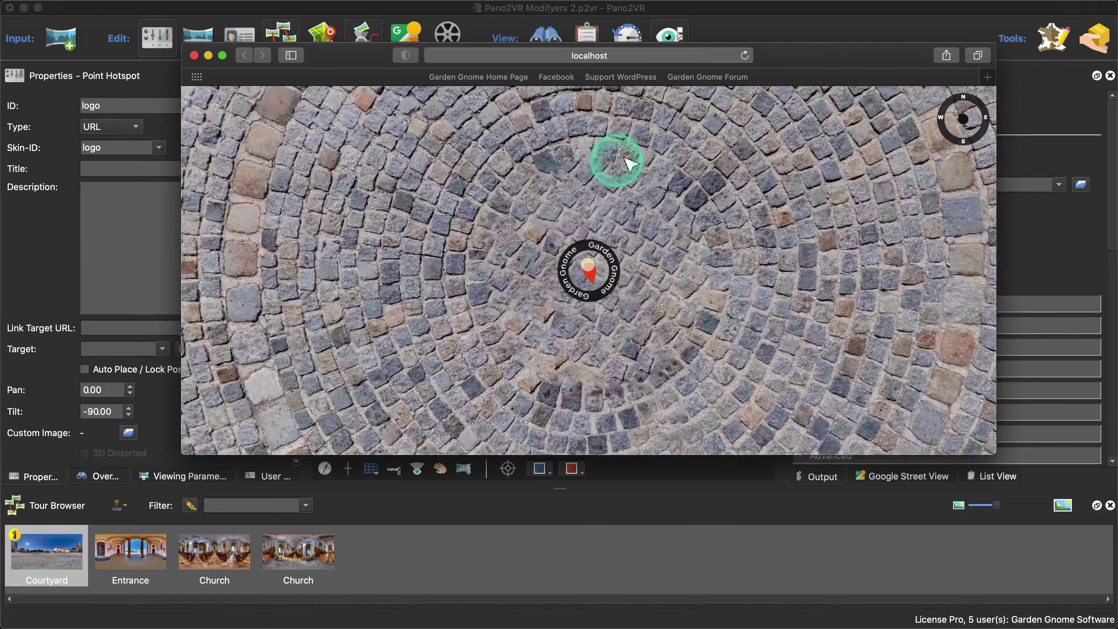
drag(630, 164, 623, 269)
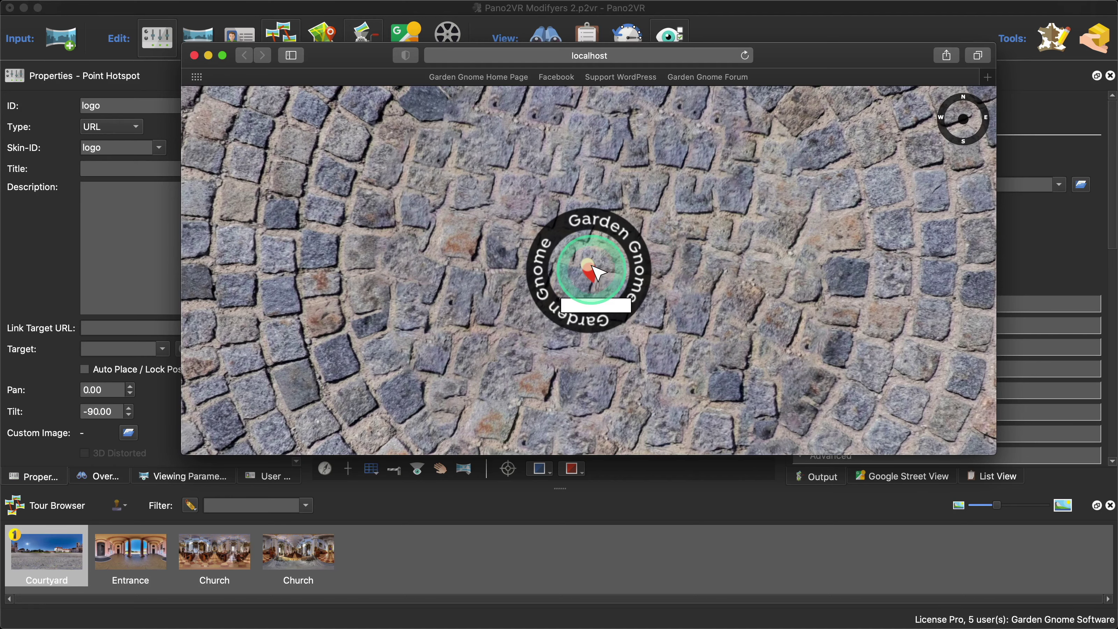
mouse_move(592, 265)
mouse_down()
mouse_move(482, 243)
mouse_move(595, 273)
mouse_up()
click(222, 108)
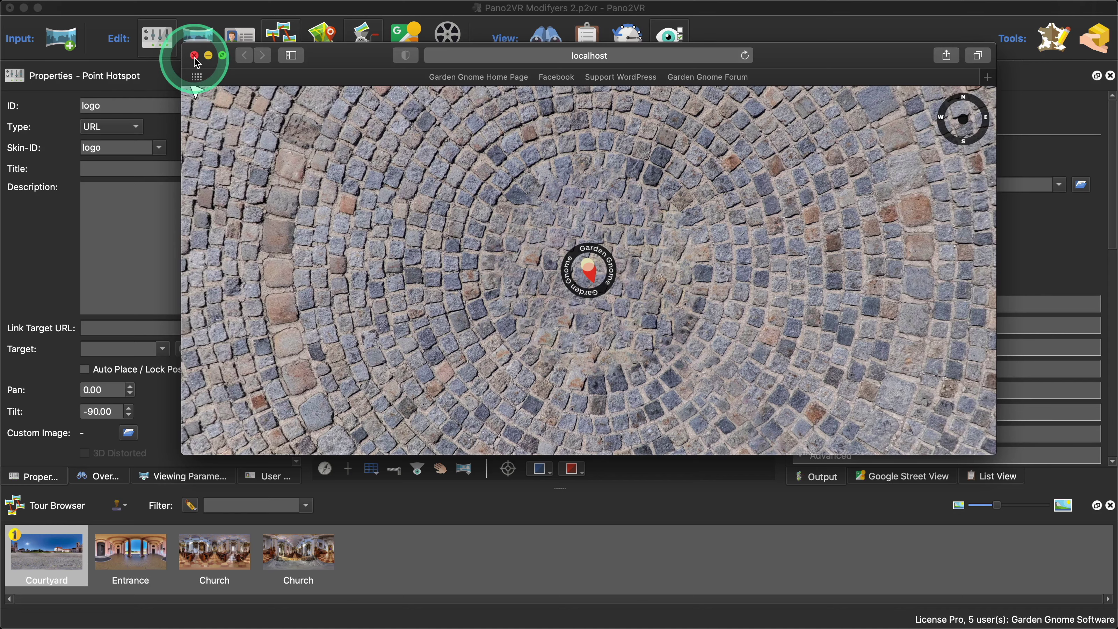
click(195, 56)
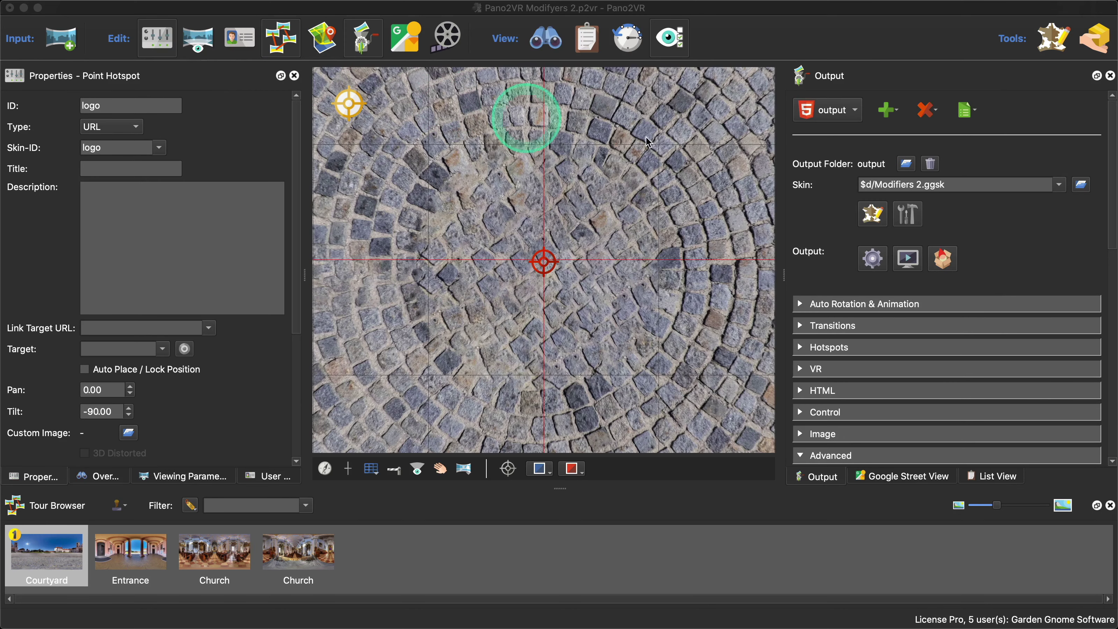
Step: Review the logo template and the MouseControl container's actions in the skin, then close the skin
click(871, 219)
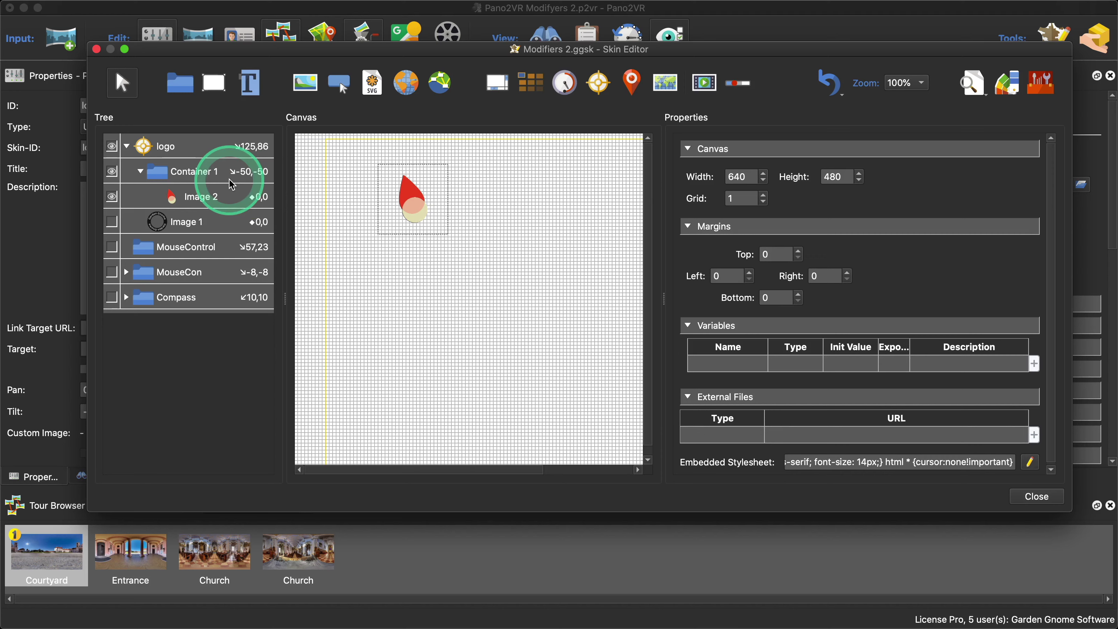
click(202, 154)
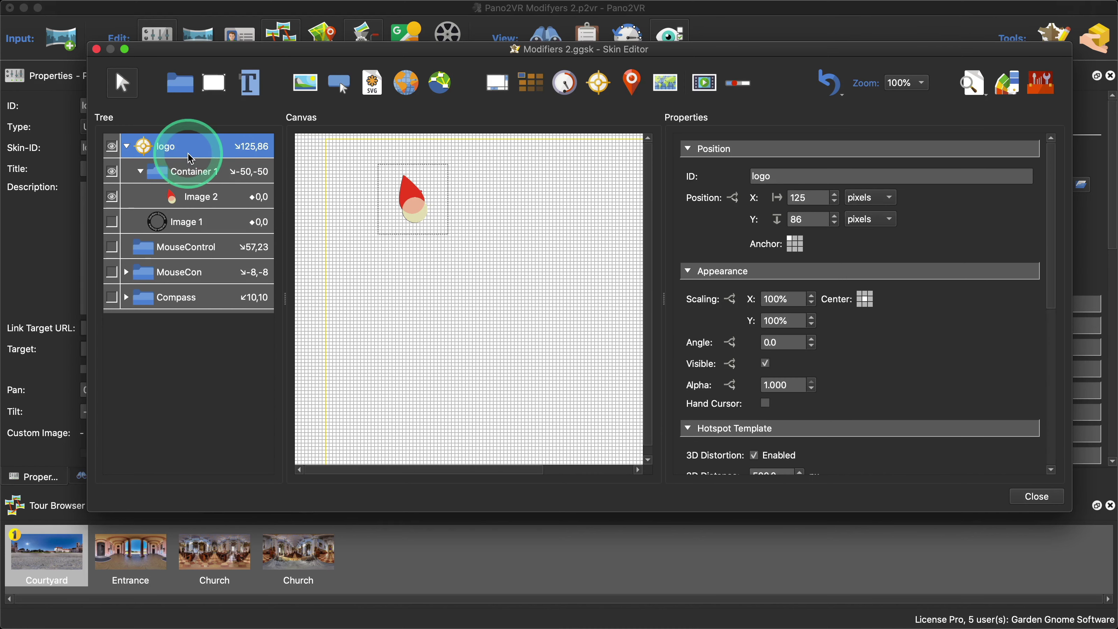
click(207, 247)
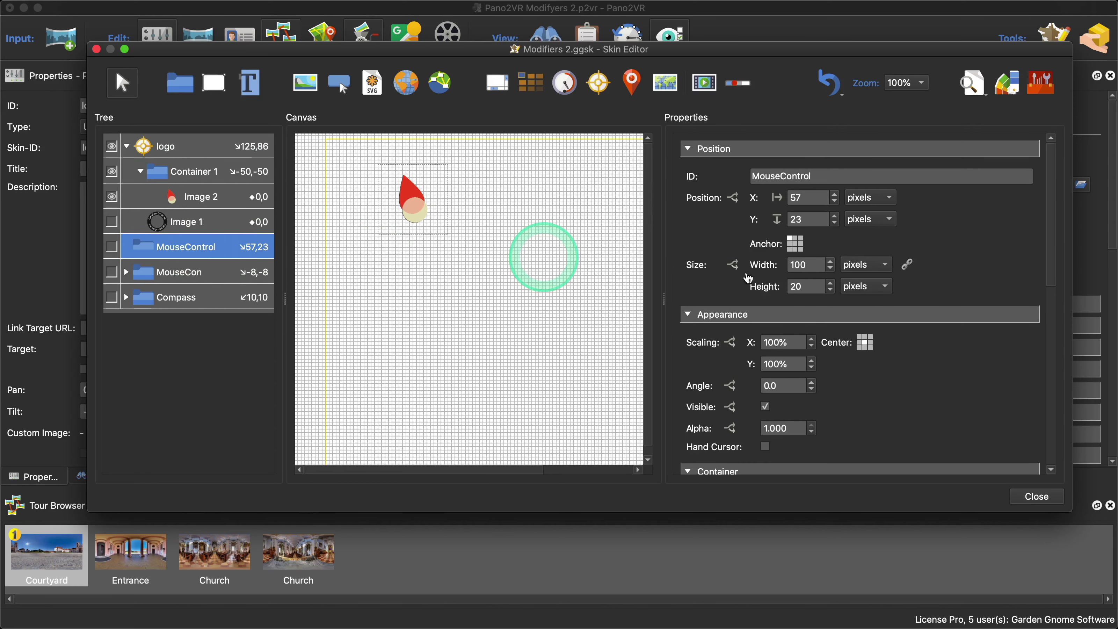
scroll(971, 348, down, 10)
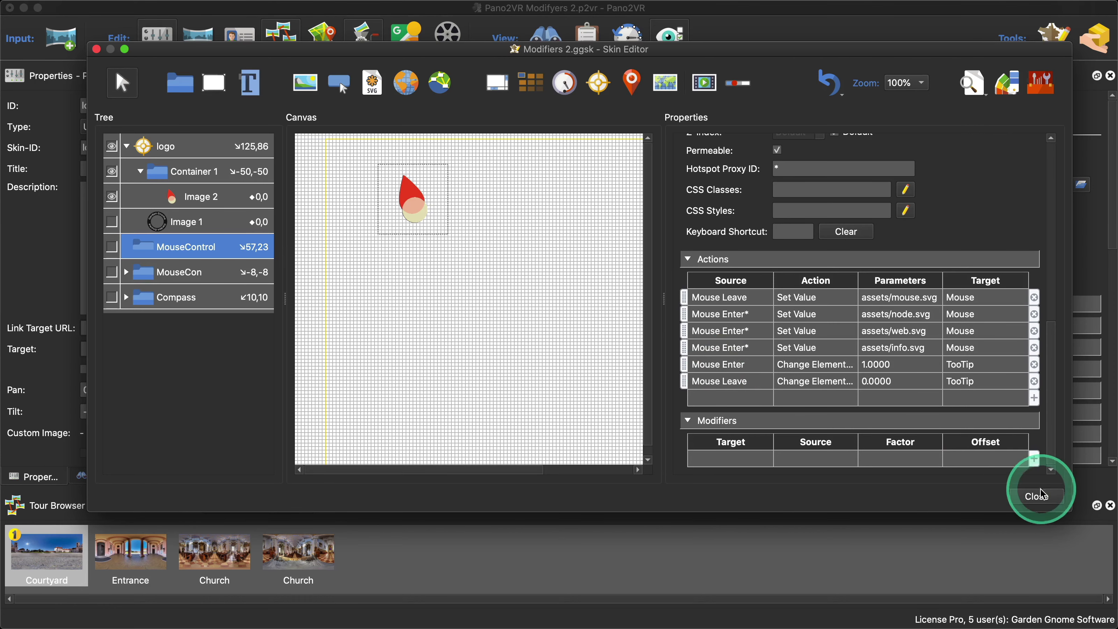
click(1040, 499)
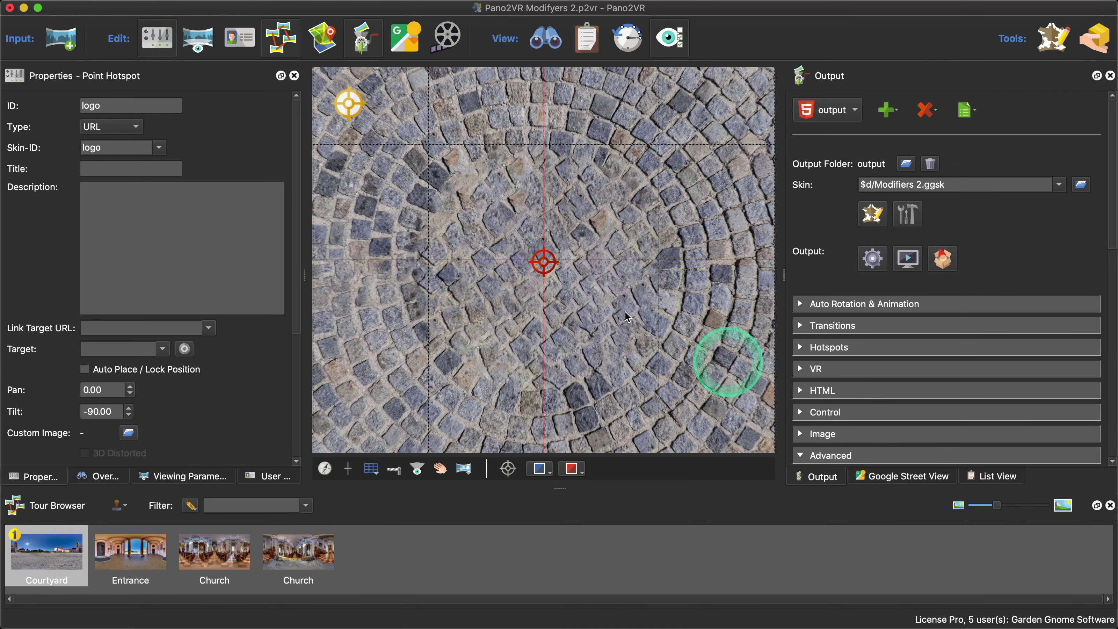
Step: Enter "no" as the description of the logo hotspot
mouse_move(546, 271)
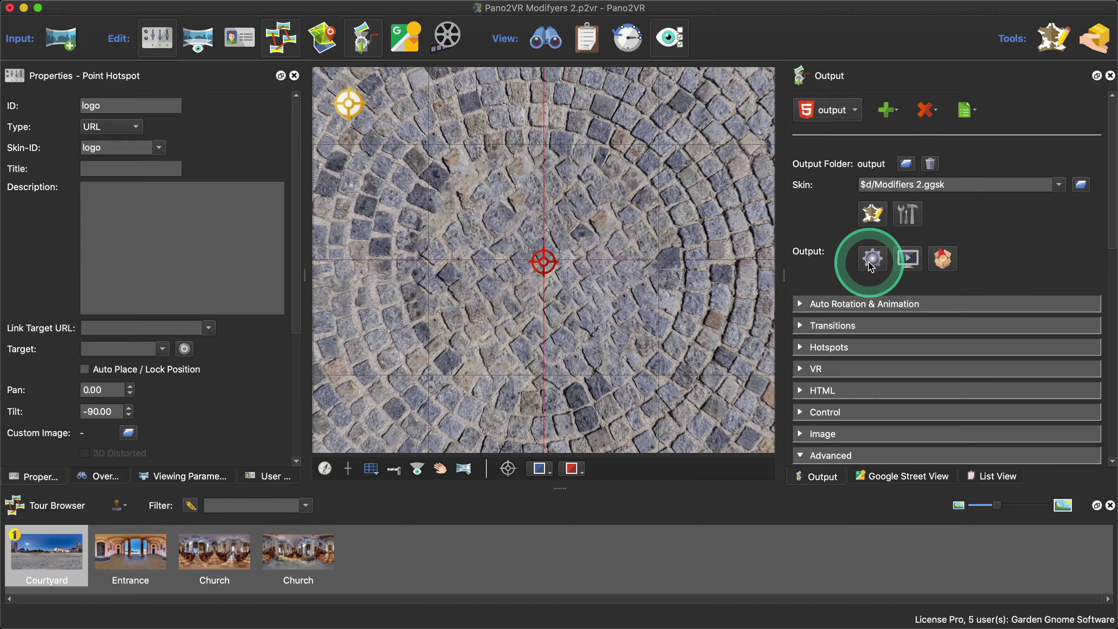
drag(545, 262, 542, 264)
click(158, 212)
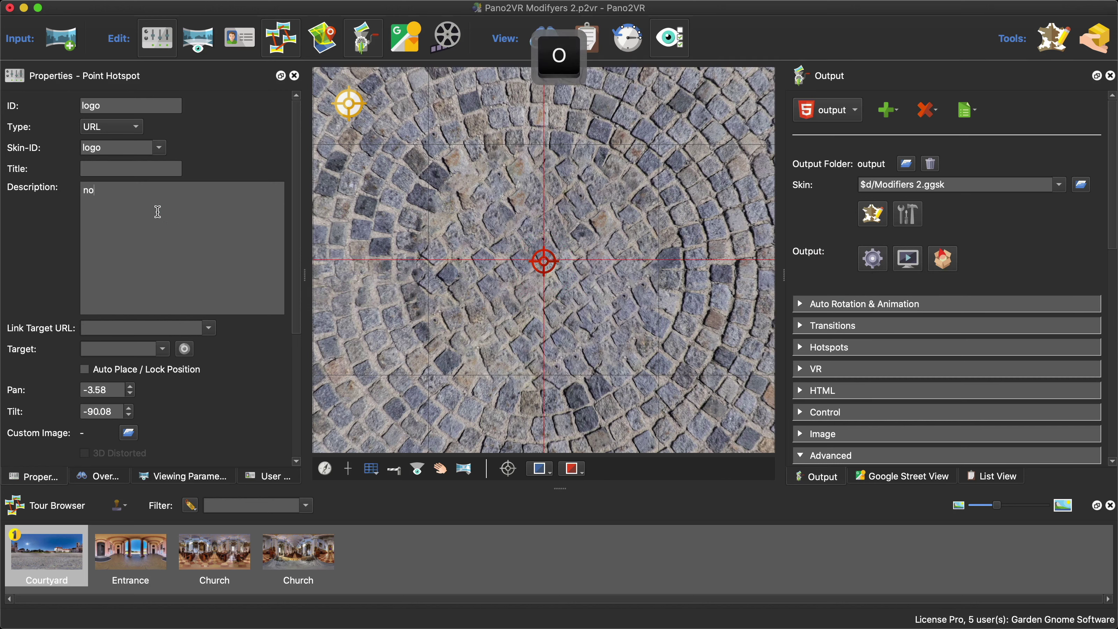
text(no)
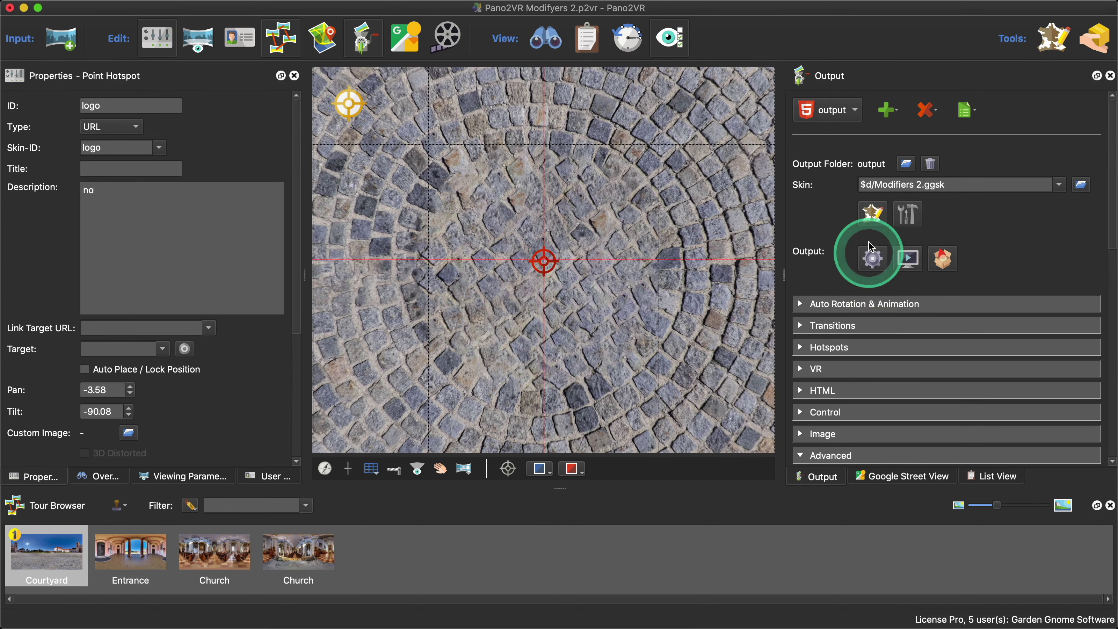
Step: Check the actions assigned to the MouseControl container in the skin again
click(872, 213)
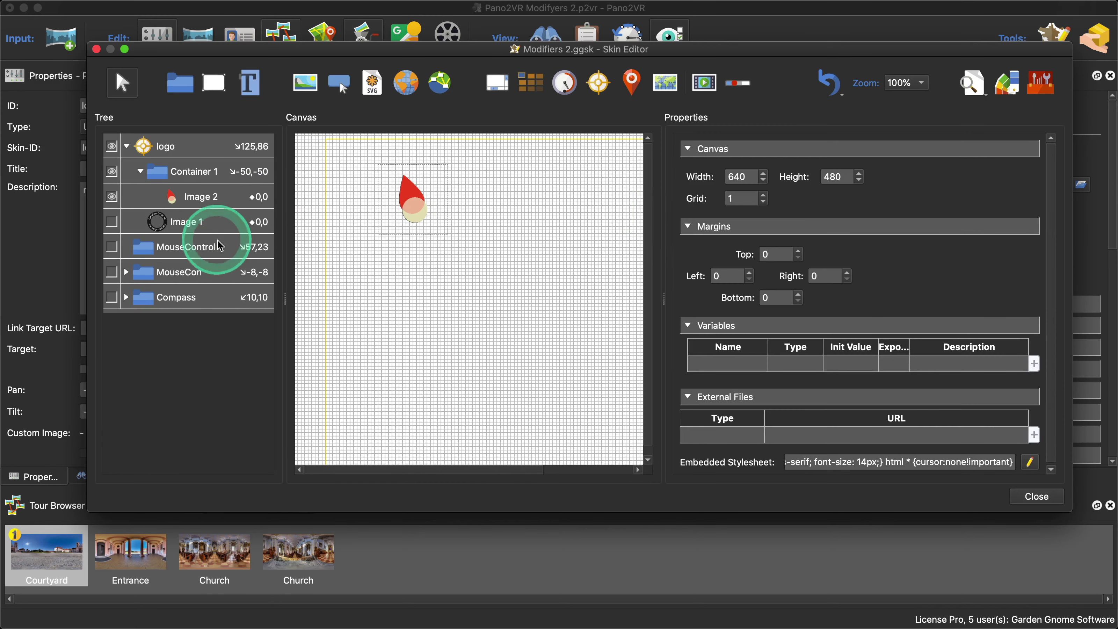
click(199, 247)
scroll(929, 355, down, 10)
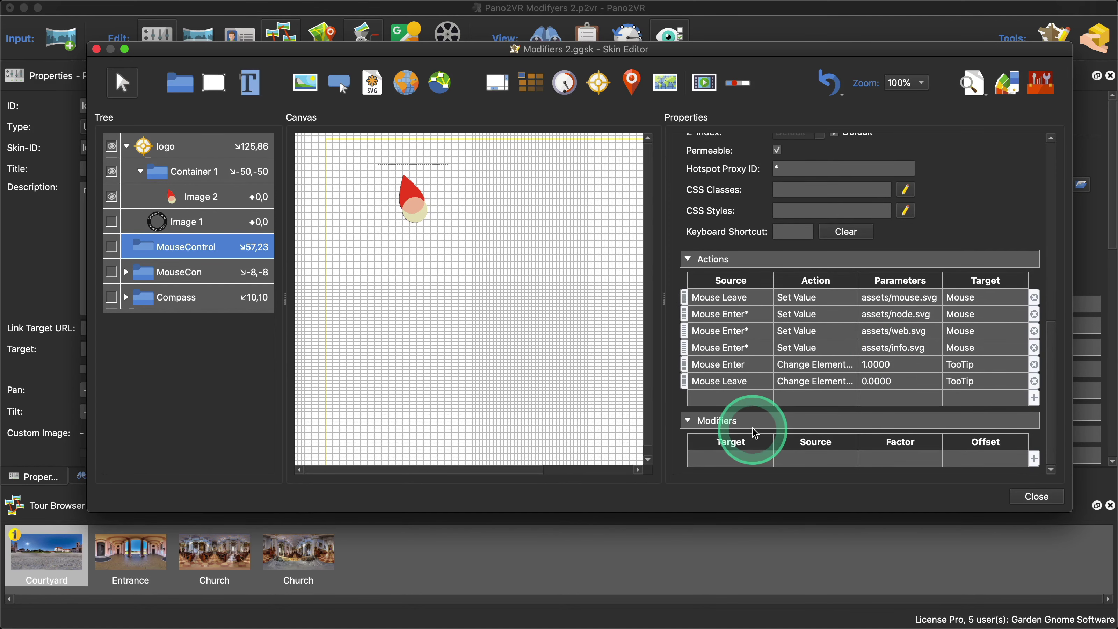
double_click(158, 56)
Step: Clear the text "no" from the logo hotspot's description
click(150, 198)
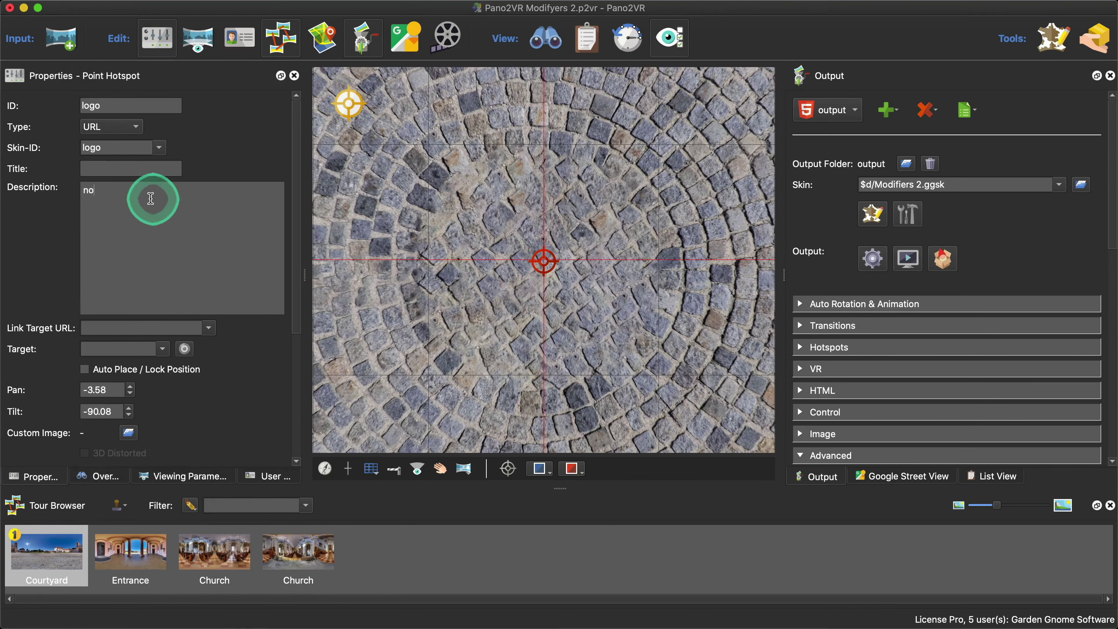
double_click(80, 195)
key(BackSpace)
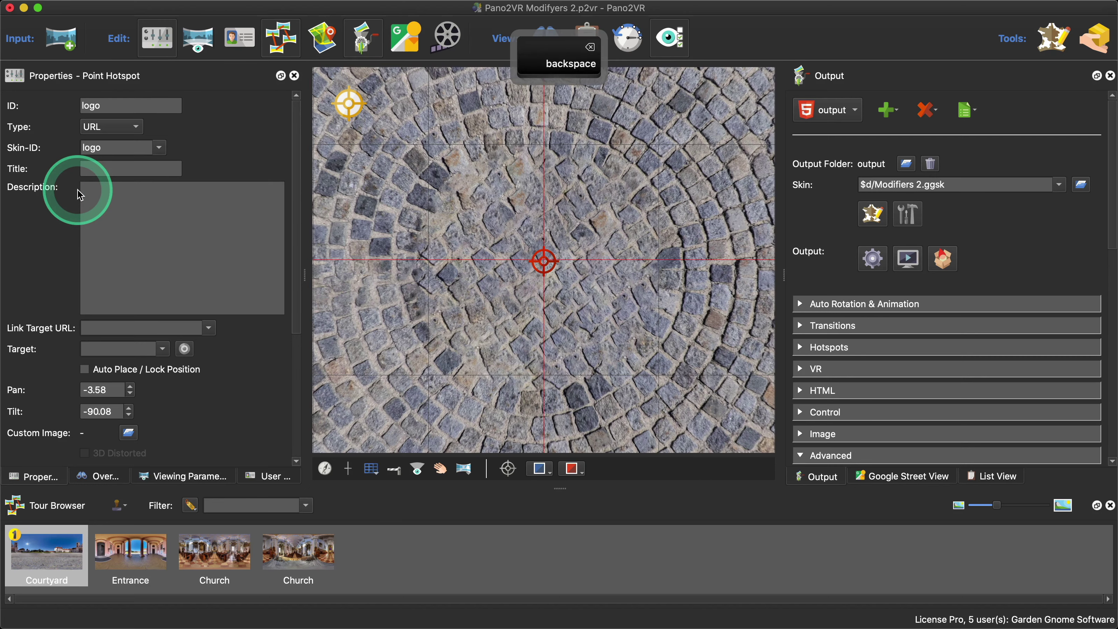
Step: Add a filter with the trigger hotspot title $(hs) to MouseControl's Mouse Enter action that sets the alpha of TooTip
click(873, 215)
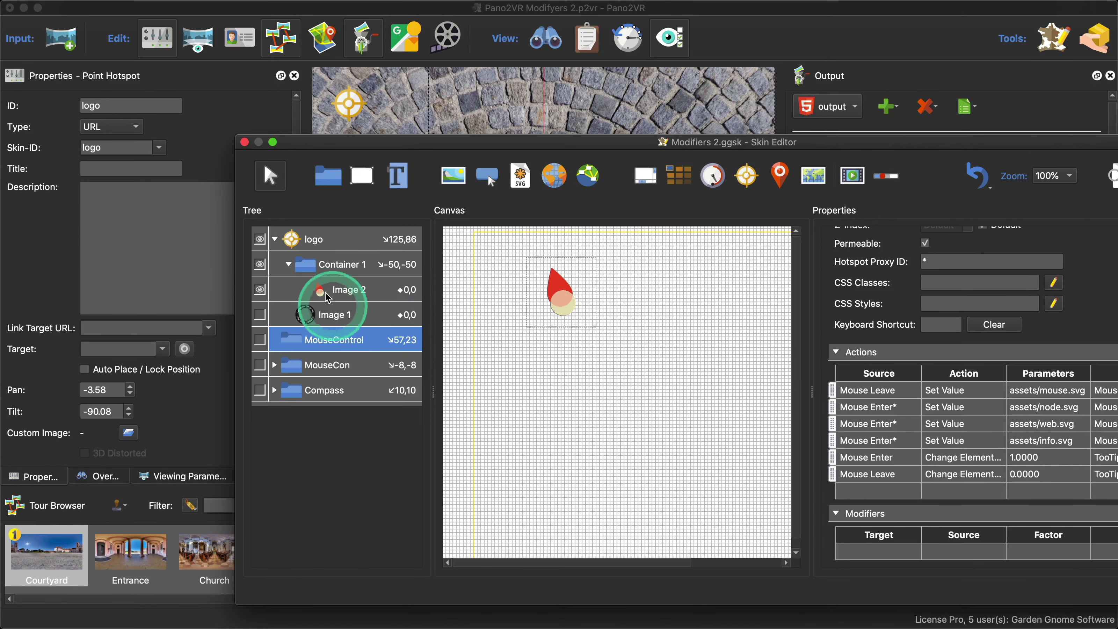
click(335, 342)
scroll(936, 462, down, 5)
scroll(963, 471, down, 5)
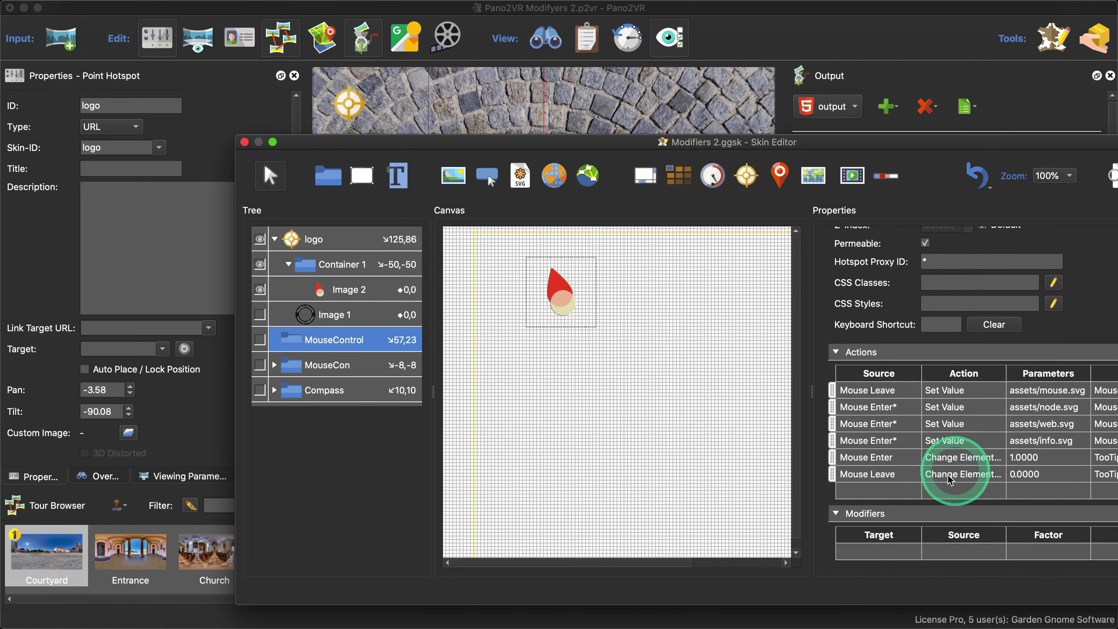
double_click(868, 459)
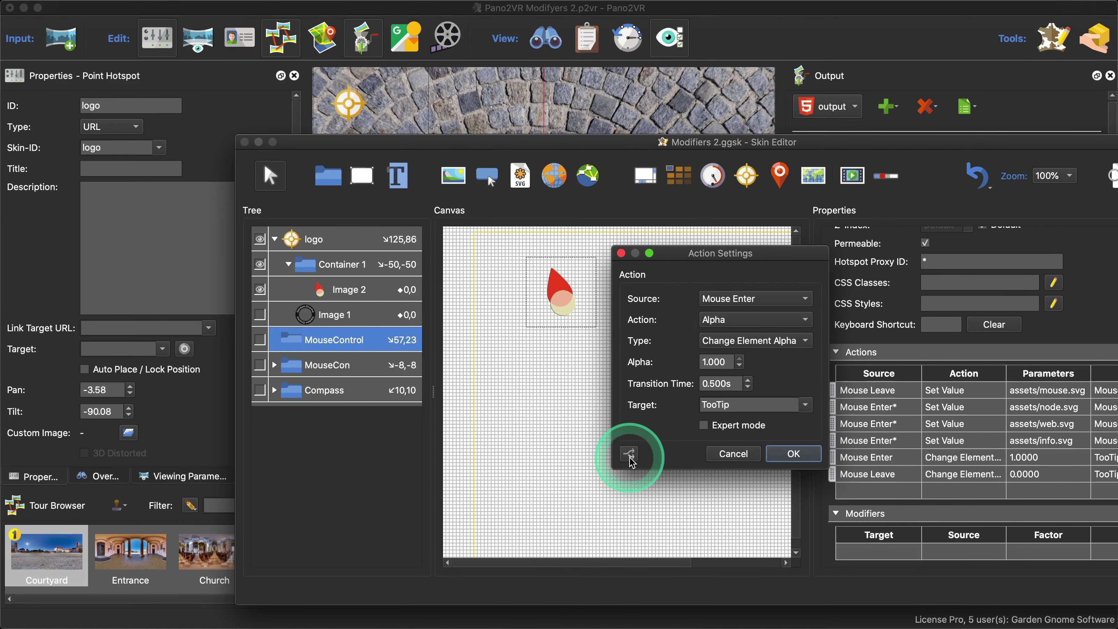
click(629, 454)
click(420, 287)
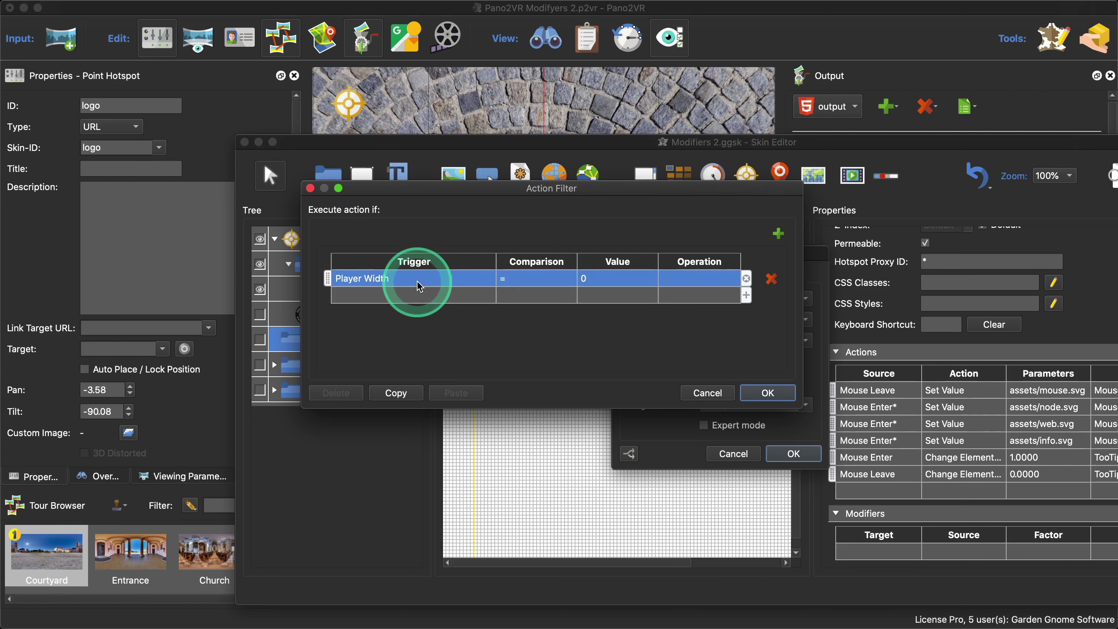
click(420, 291)
click(421, 417)
click(545, 424)
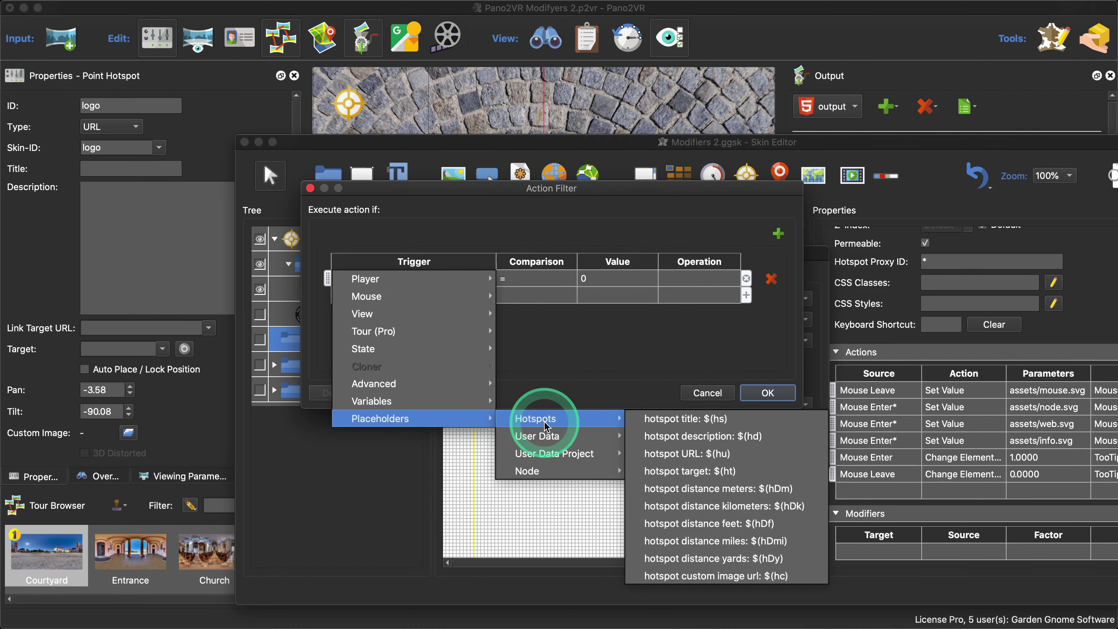
click(704, 423)
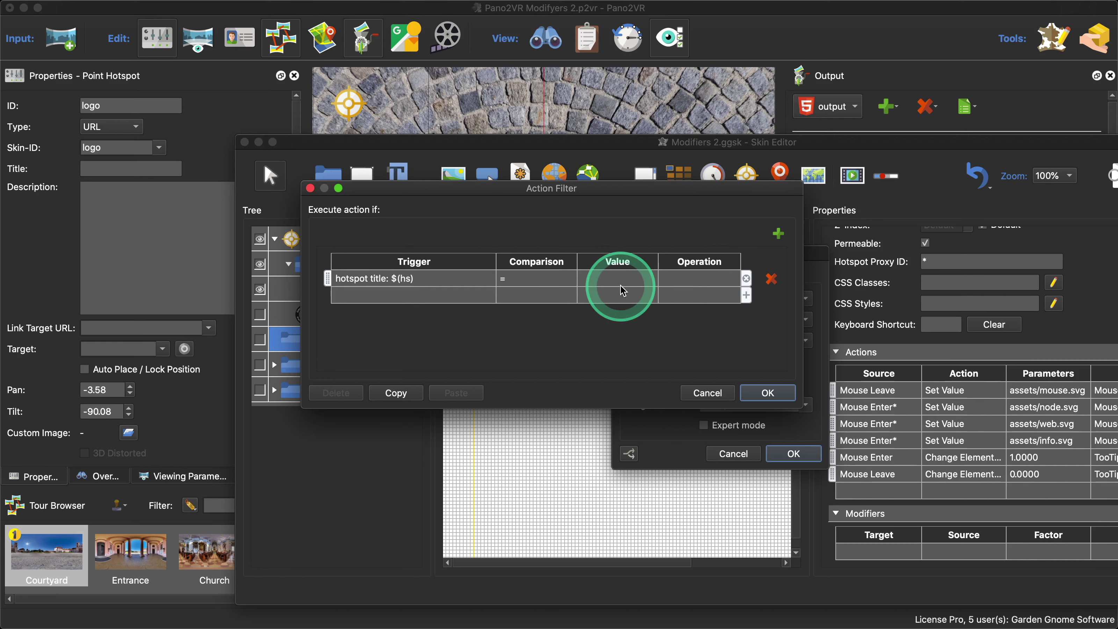
Step: Adjust the comparison of the hotspot title filter, keeping its value empty, and apply the filter to the action
click(533, 286)
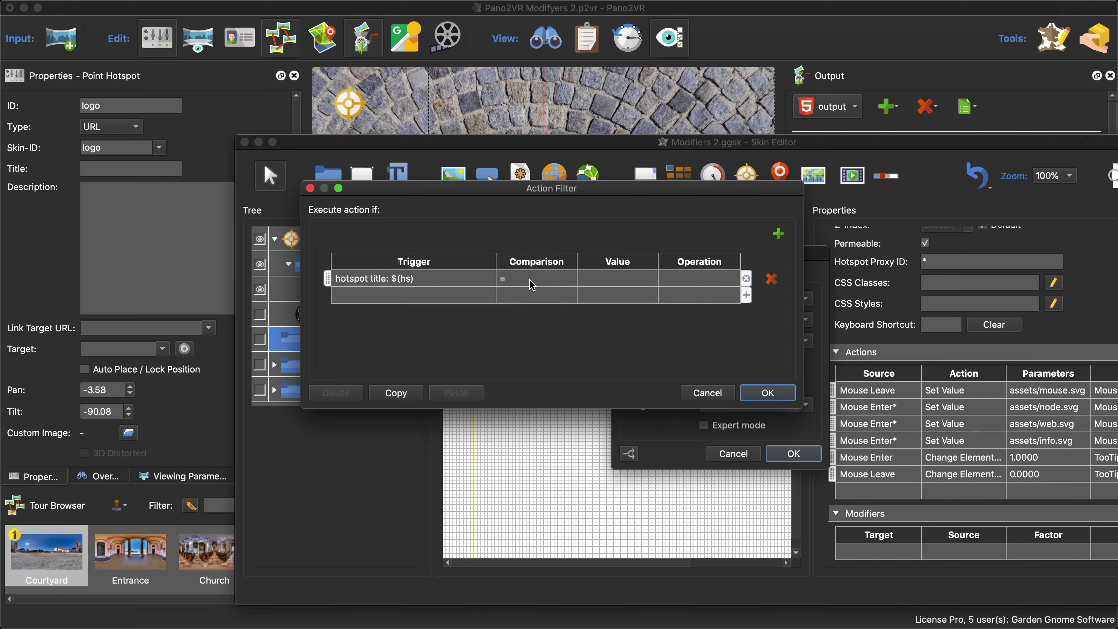
click(533, 285)
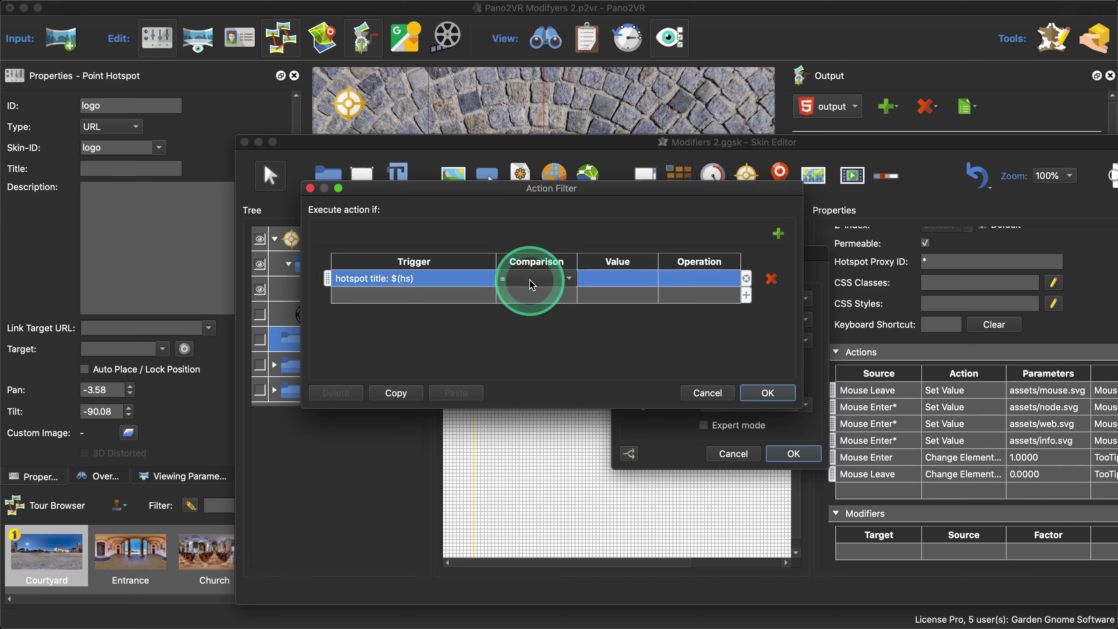
click(768, 392)
click(794, 453)
Step: Save and close the skin, and regenerate the output to check the logo hotspot at the panorama's nadir
drag(905, 145, 730, 41)
click(1021, 488)
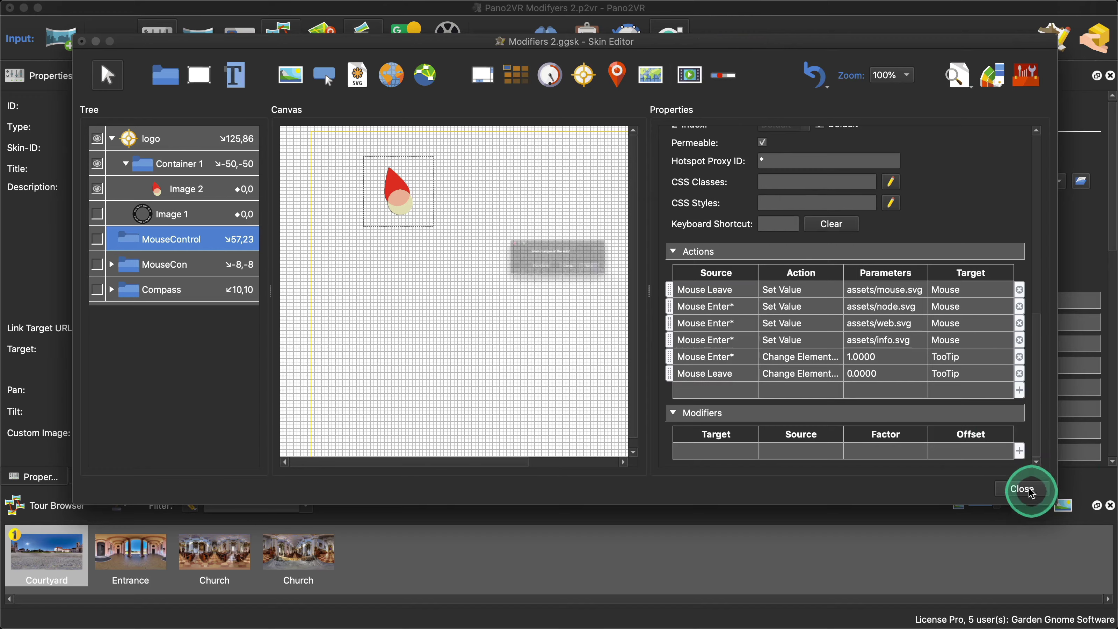
click(655, 280)
click(869, 257)
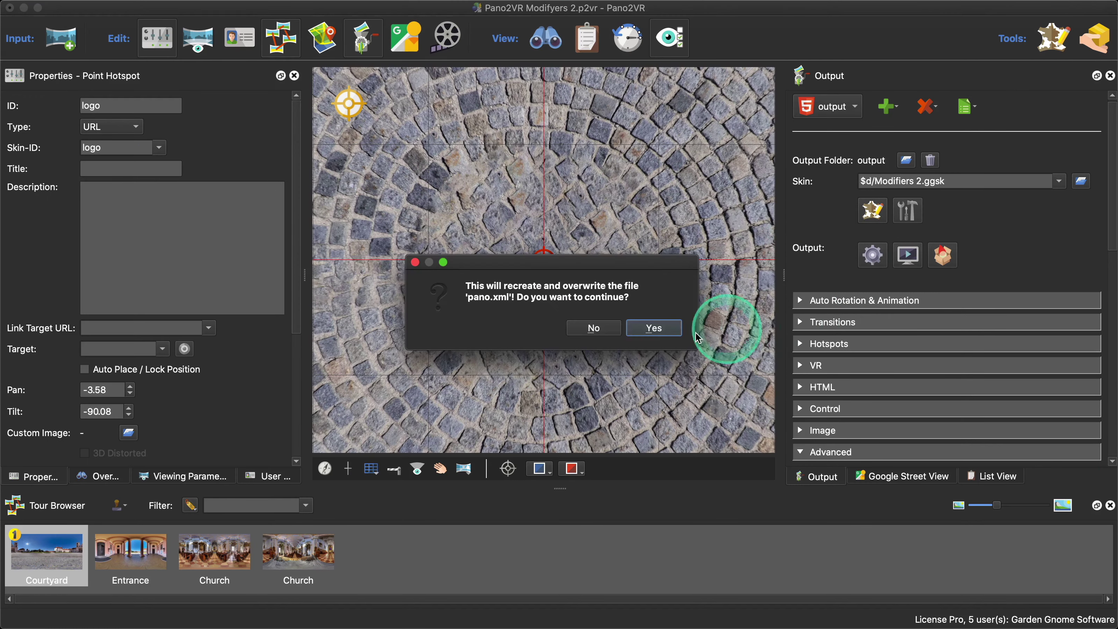
click(651, 326)
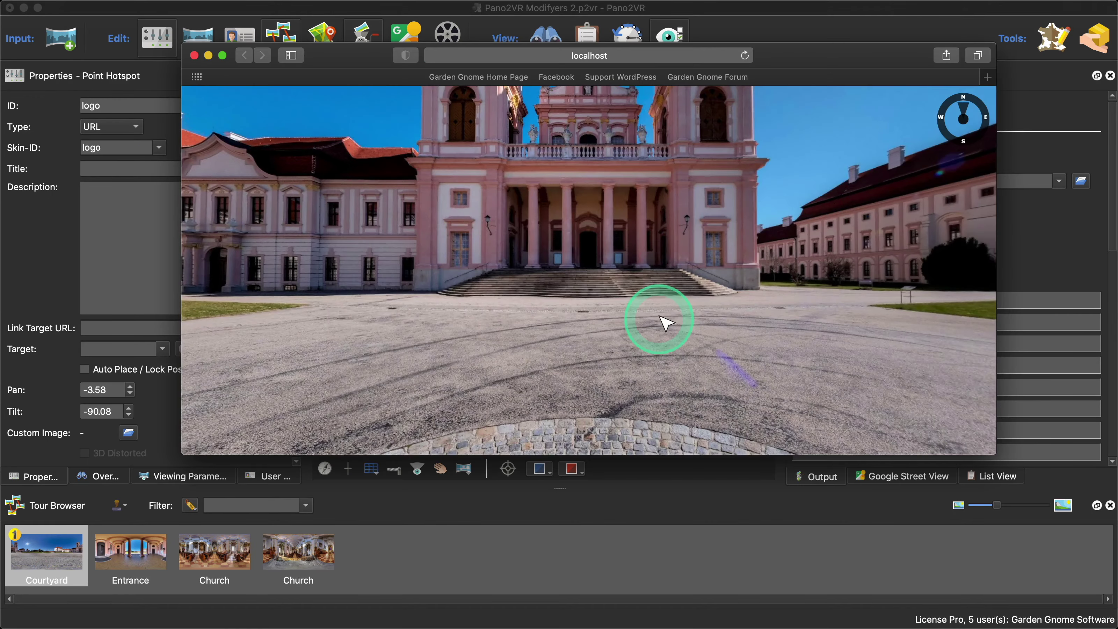
drag(664, 323, 670, 294)
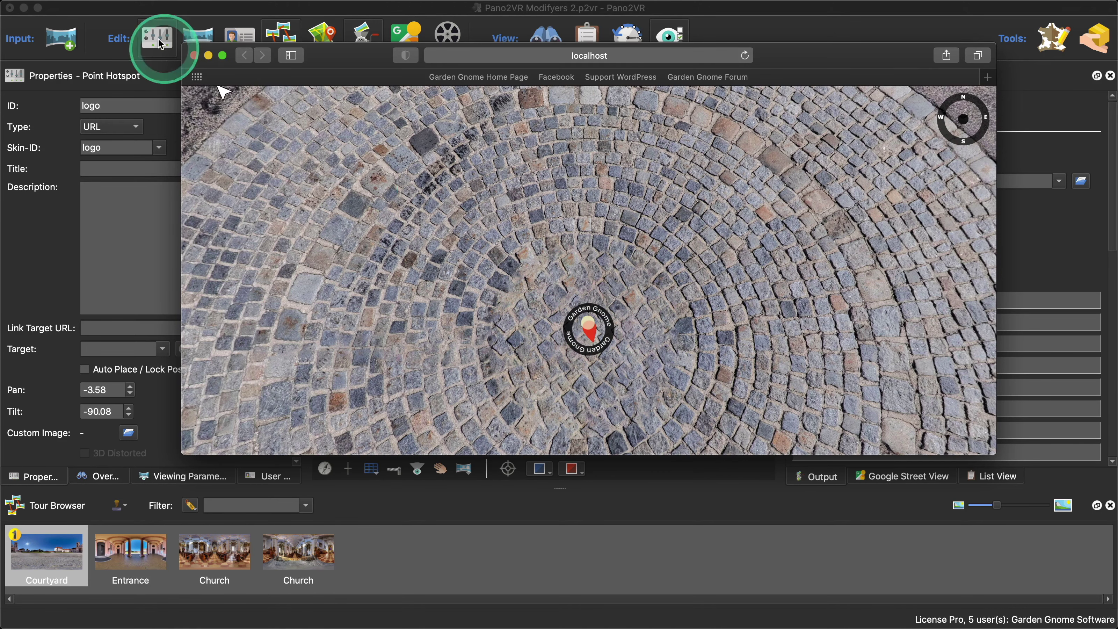
Step: Review the hotspot title filter on MouseControl's Mouse Enter alpha action for TooTip, and save the skin
click(185, 13)
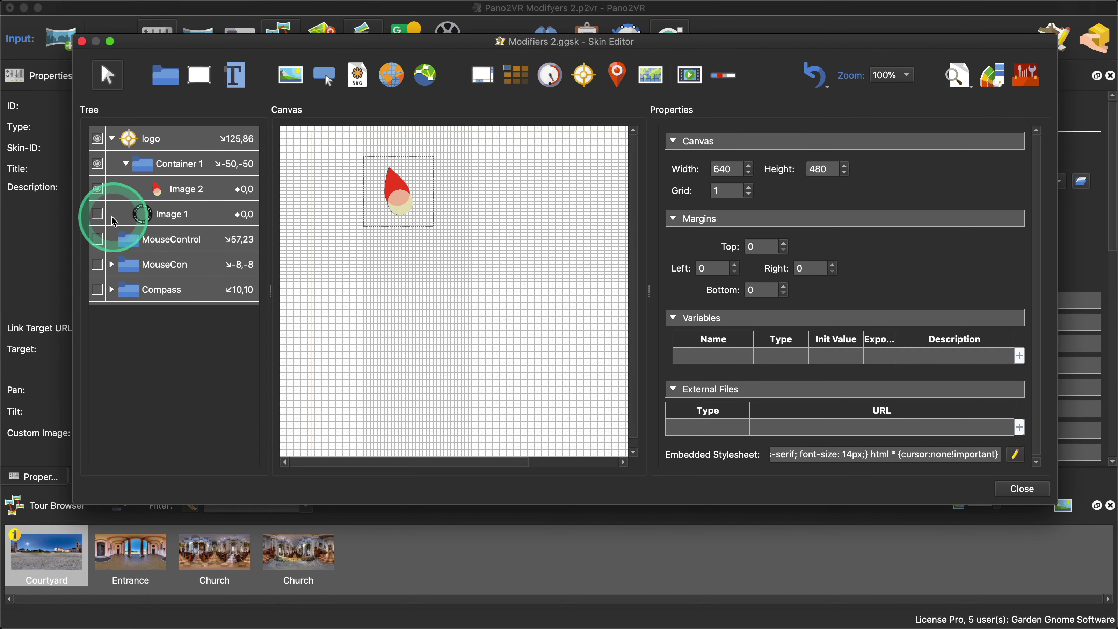
click(185, 239)
scroll(887, 338, down, 10)
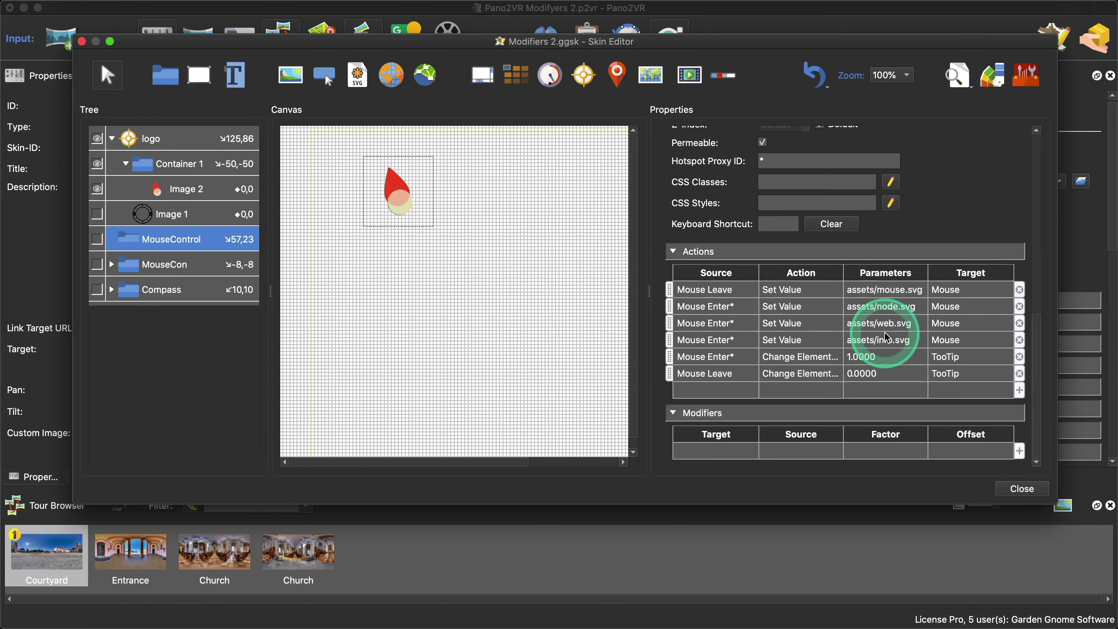
double_click(713, 361)
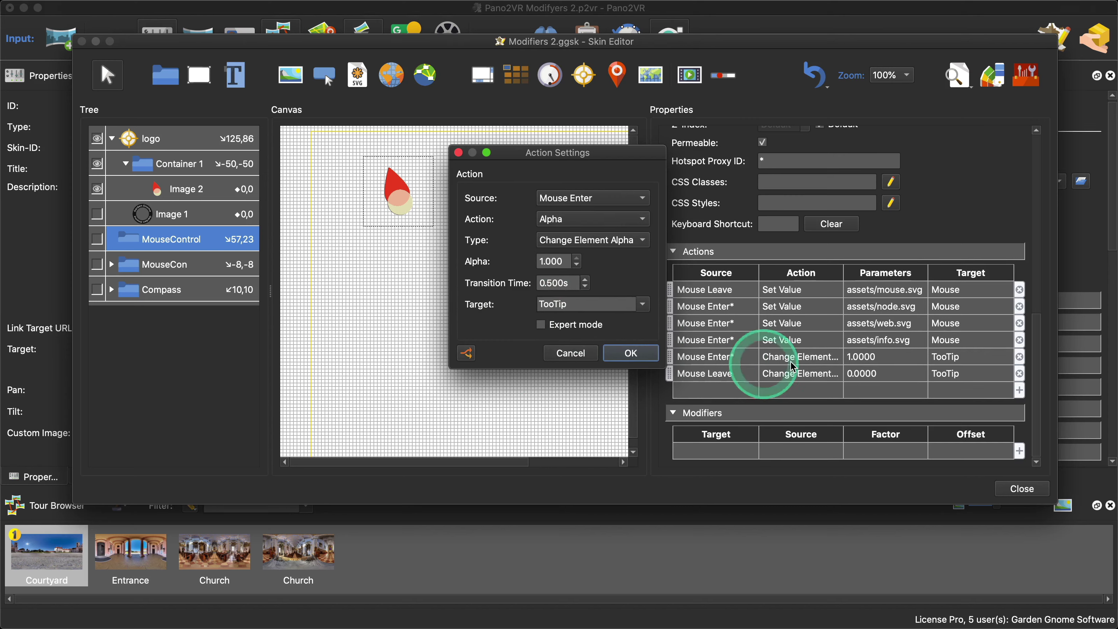
click(468, 355)
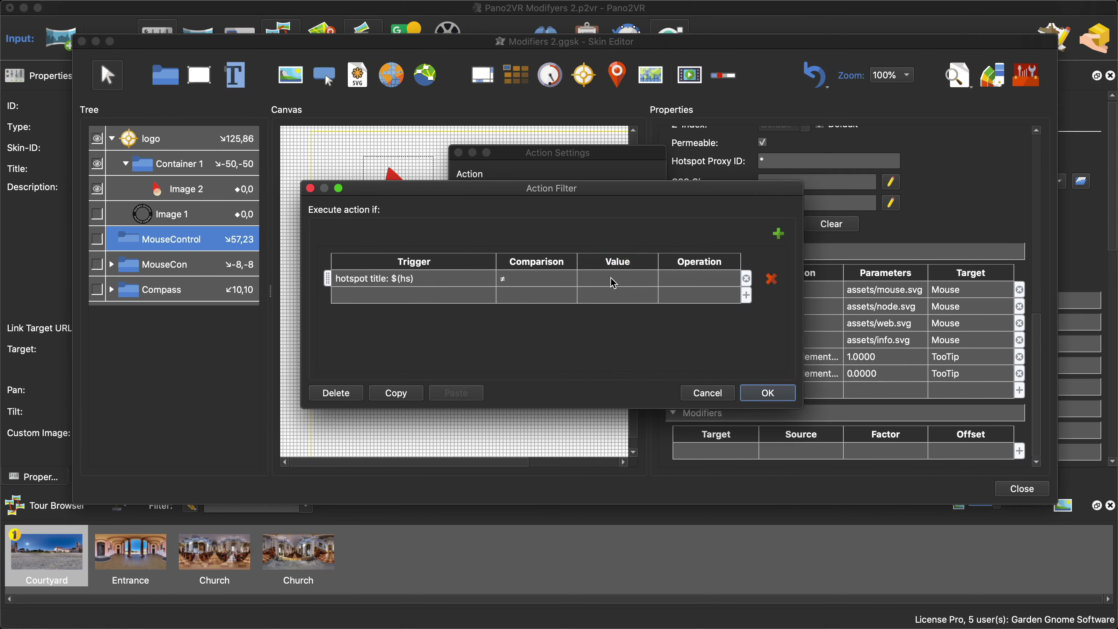
click(768, 393)
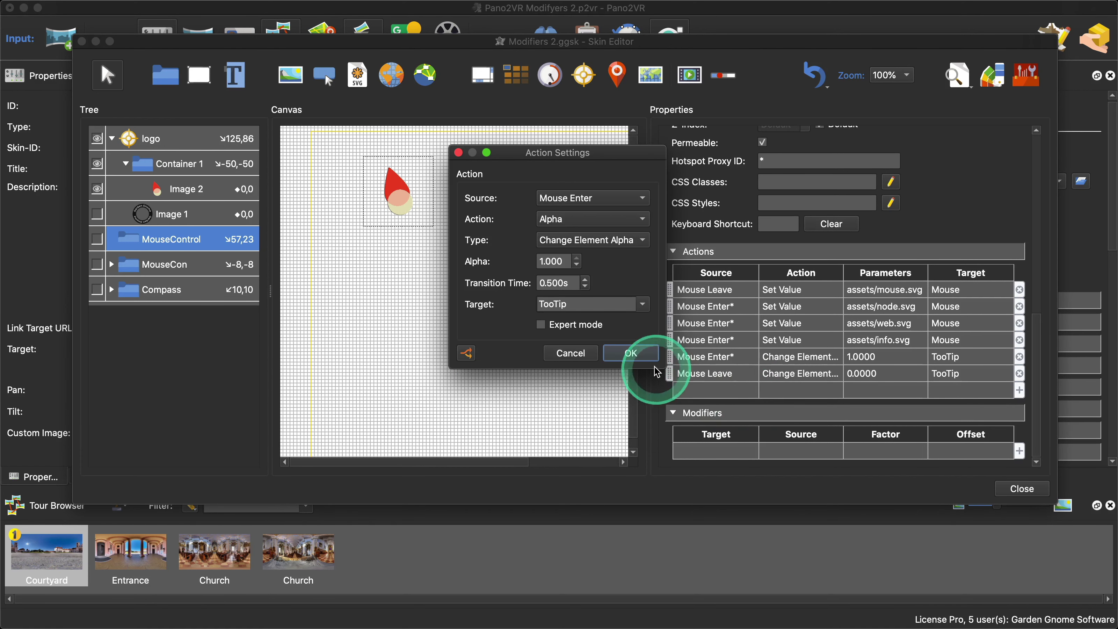
click(634, 353)
click(1005, 489)
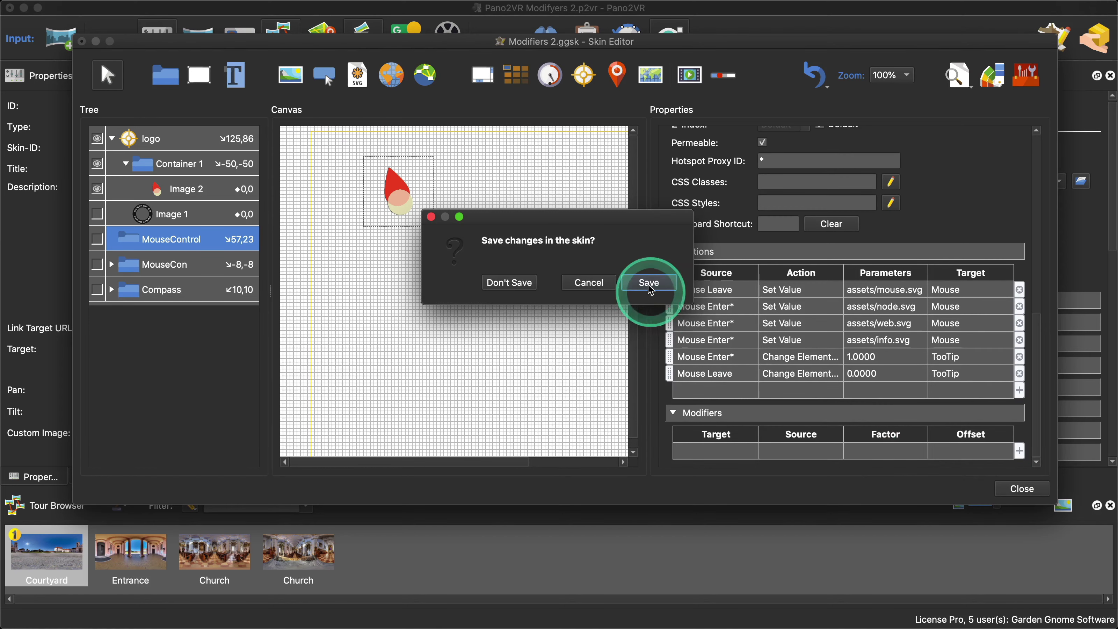
click(649, 288)
Step: Give the logo hotspot the title "rbhr" and regenerate the output to test its tooltip at the nadir
click(130, 167)
click(144, 199)
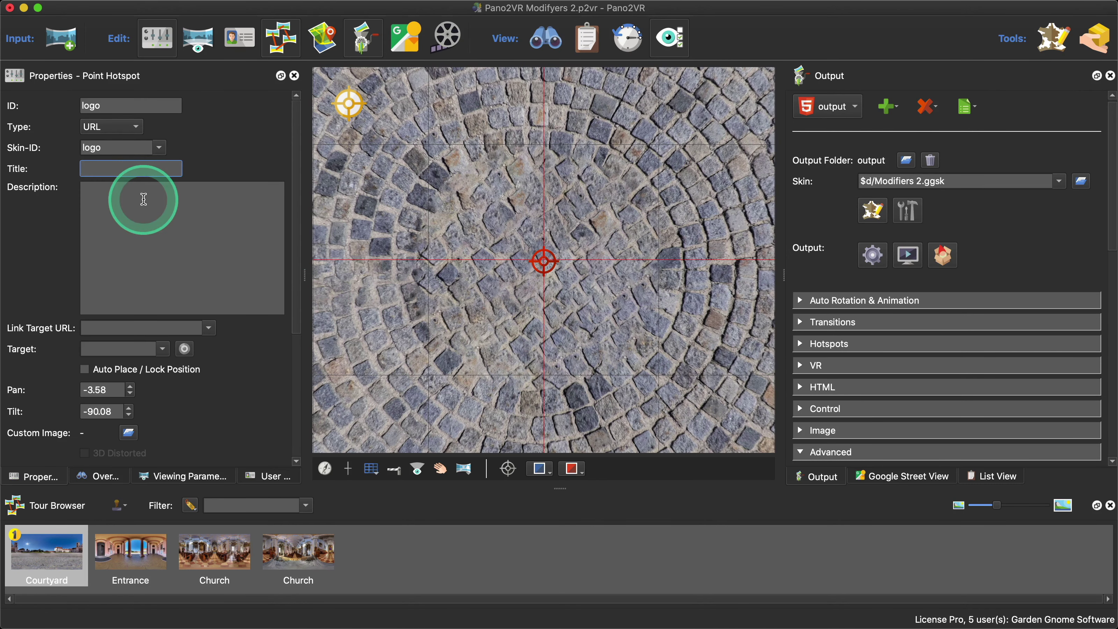
text(rbhr)
click(872, 255)
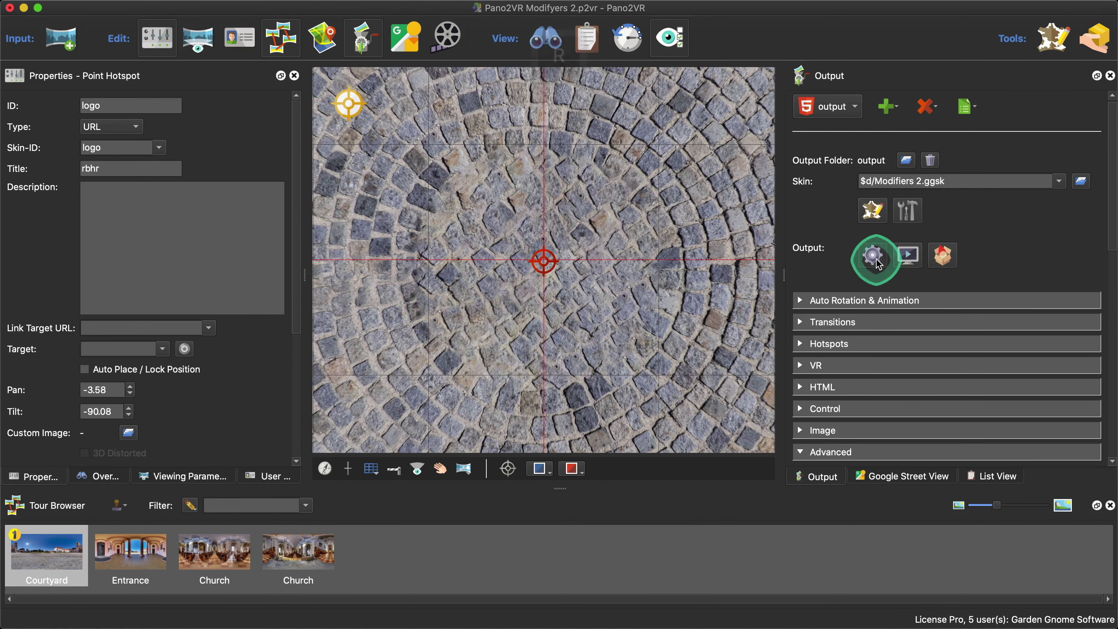
click(676, 329)
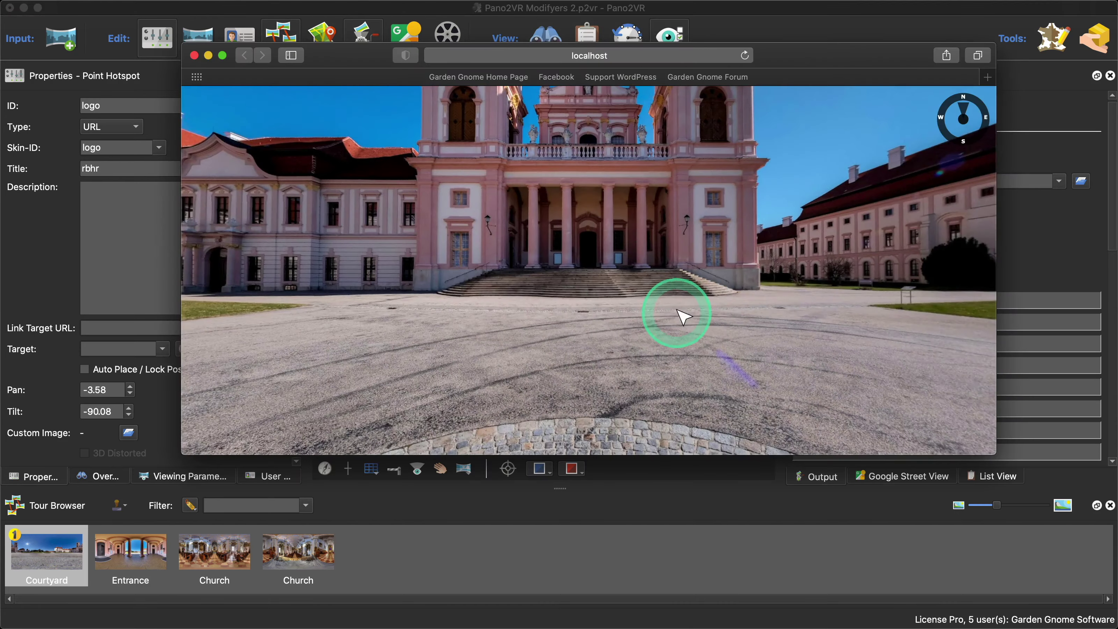
drag(717, 196, 601, 297)
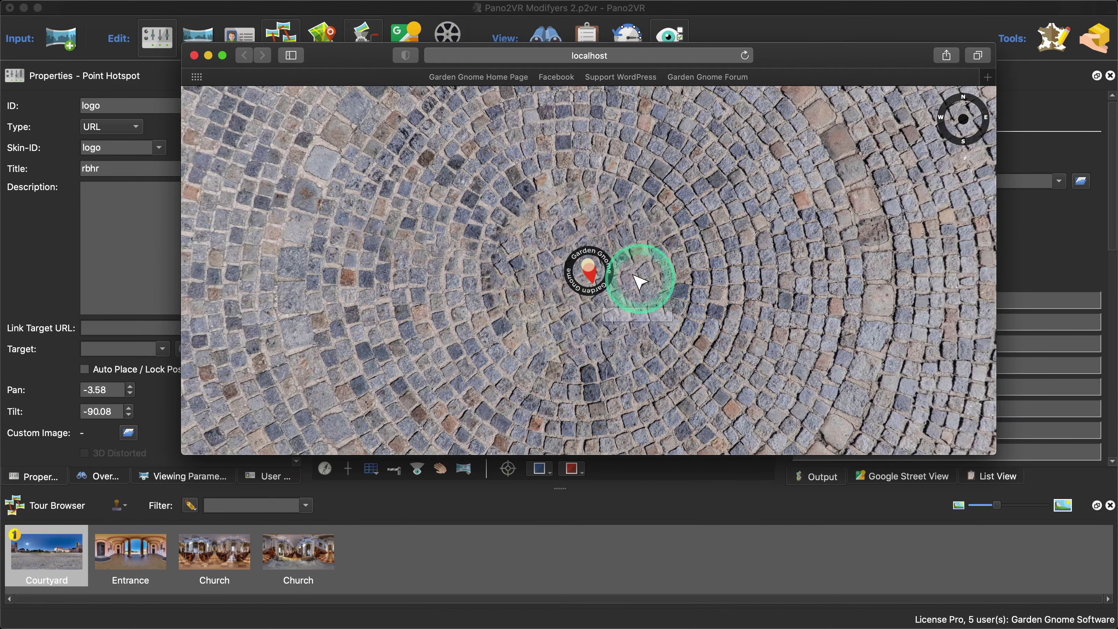
Step: Clear the logo hotspot's title and regenerate the output to test the untitled logo at the nadir
drag(142, 167, 63, 169)
key(BackSpace)
click(1085, 425)
click(873, 256)
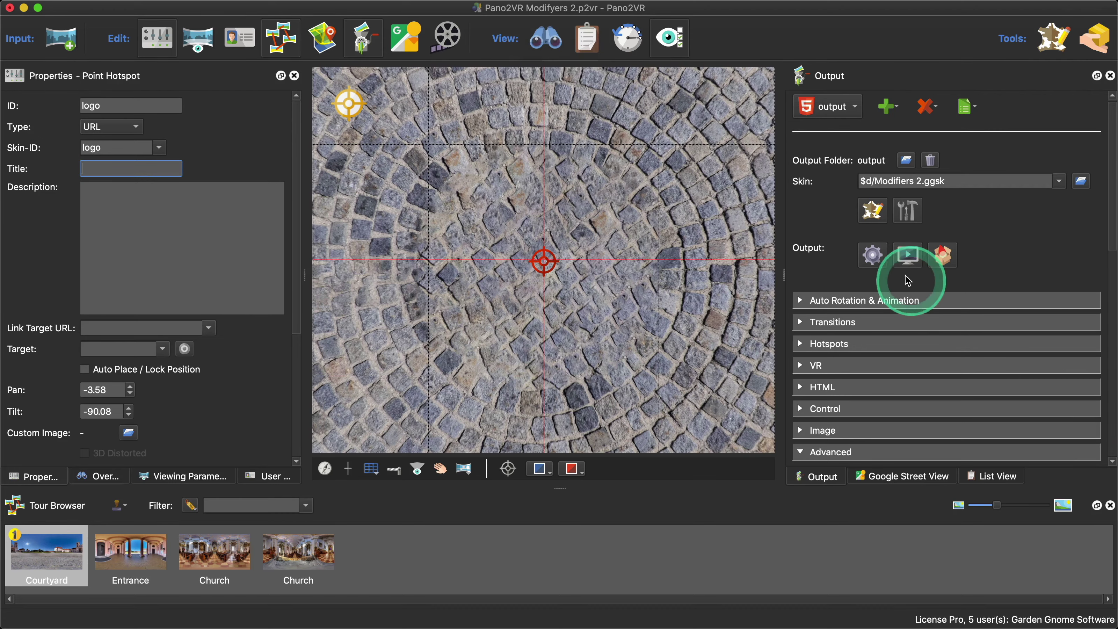
click(665, 324)
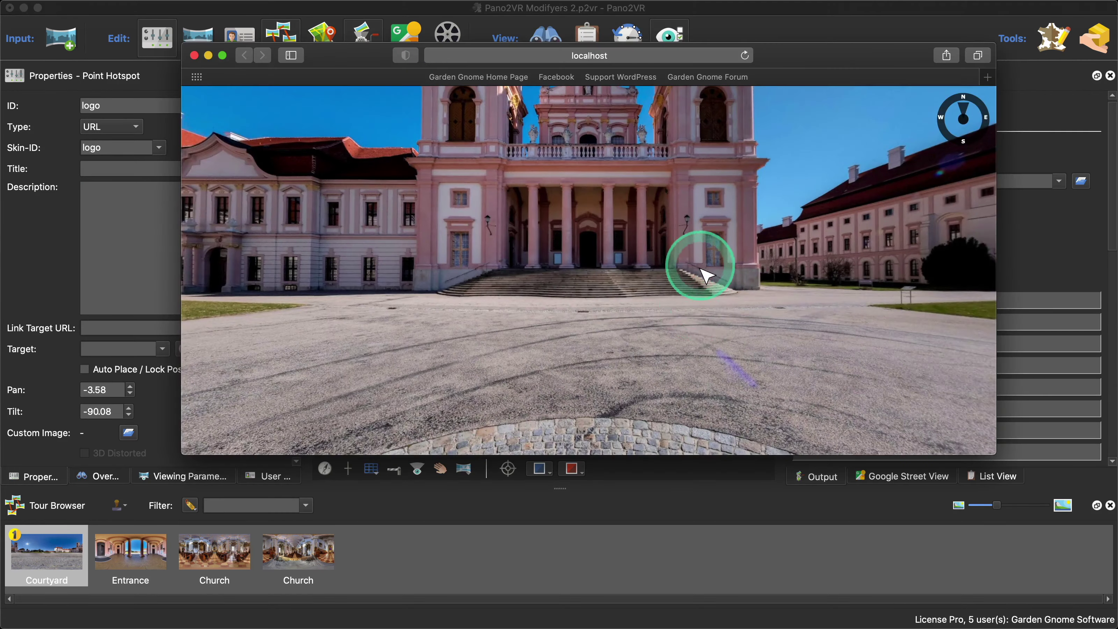
drag(705, 275, 659, 276)
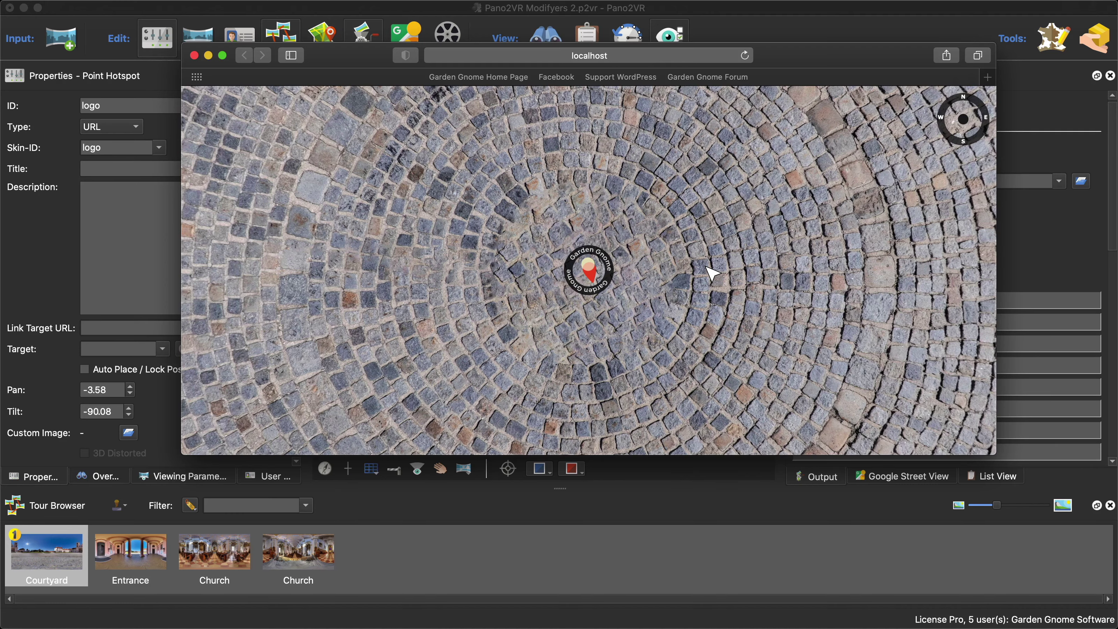
Step: Look back up at the courtyard in the output and check the tooltip on the church's Entrance hotspot
drag(747, 227, 744, 356)
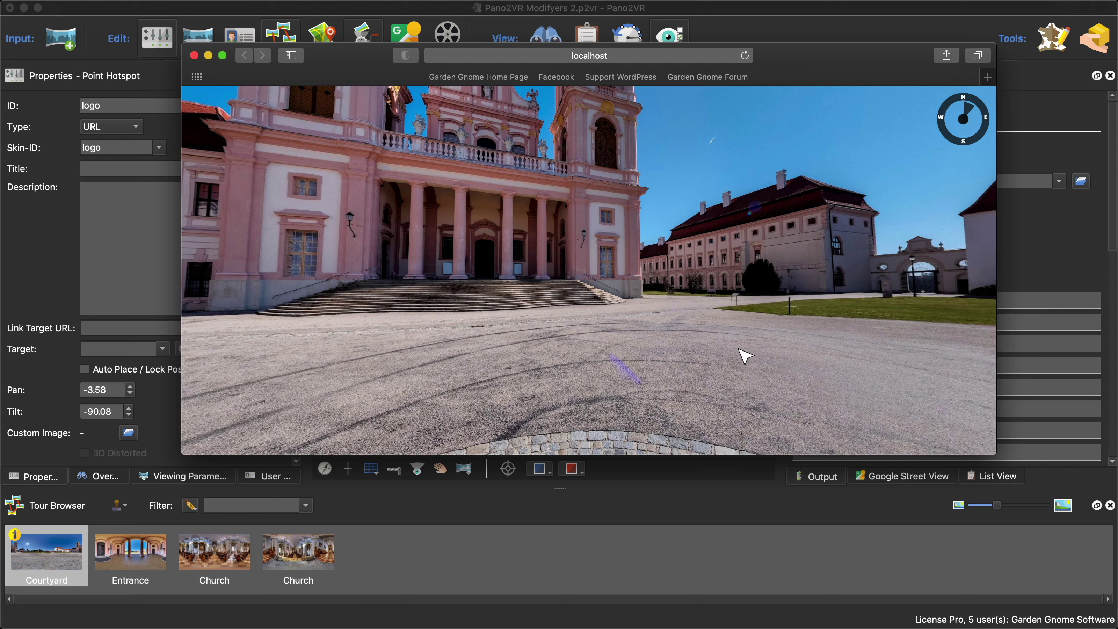
drag(631, 332, 594, 295)
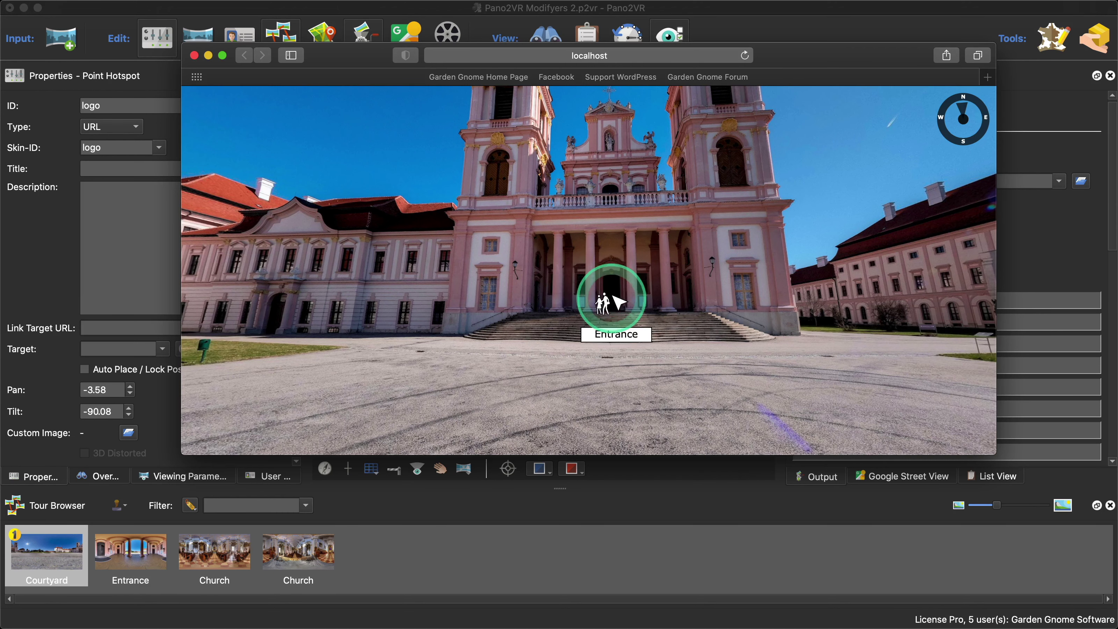
drag(609, 280, 599, 290)
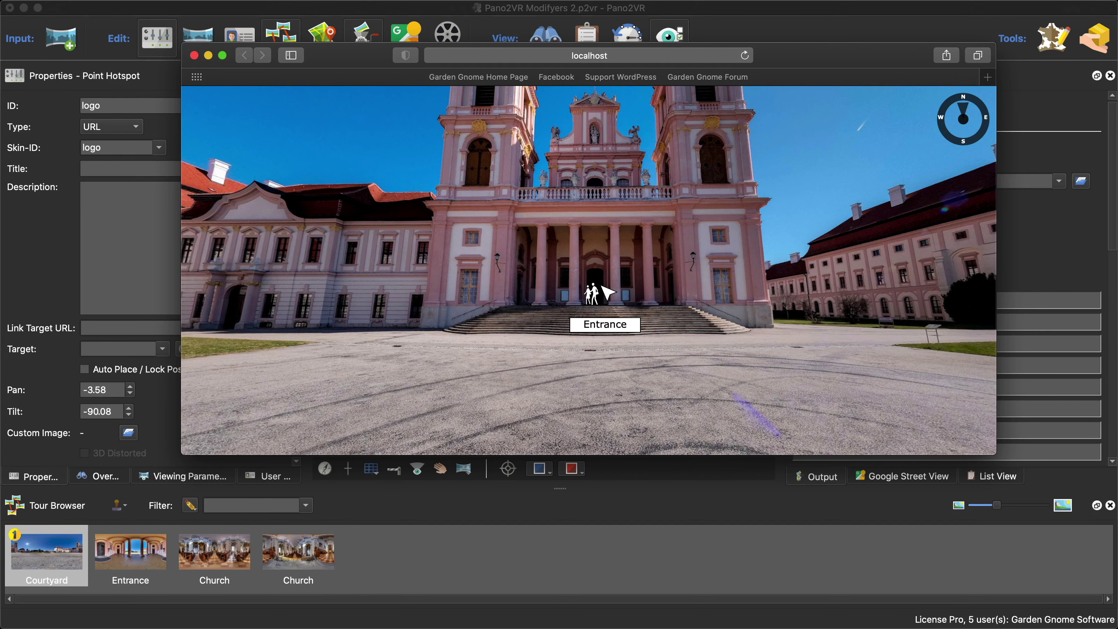
drag(619, 275, 667, 286)
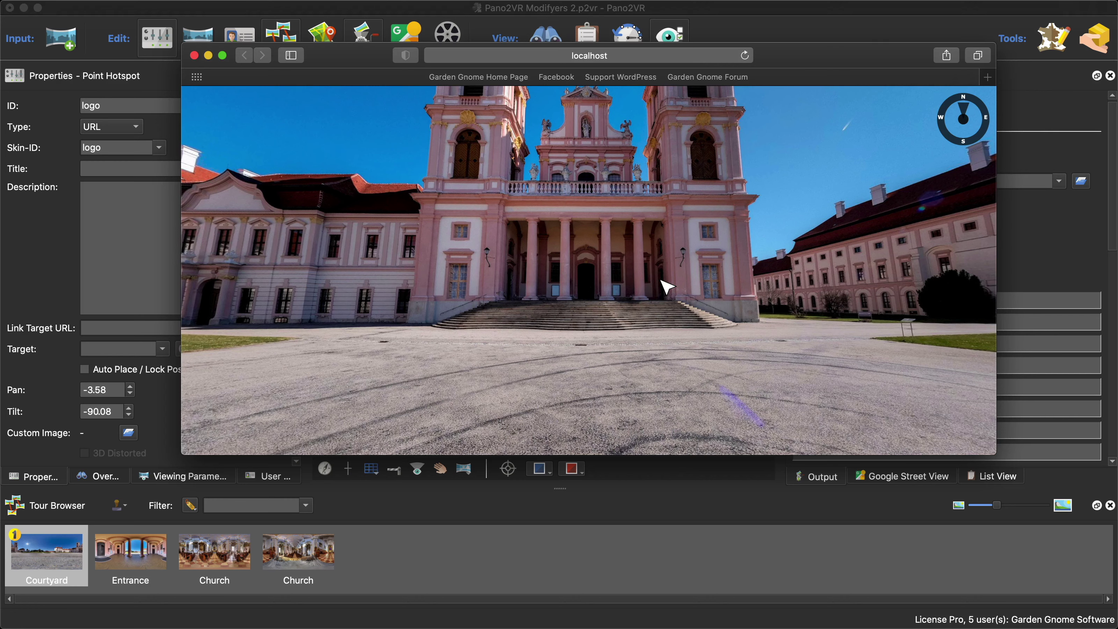
click(794, 475)
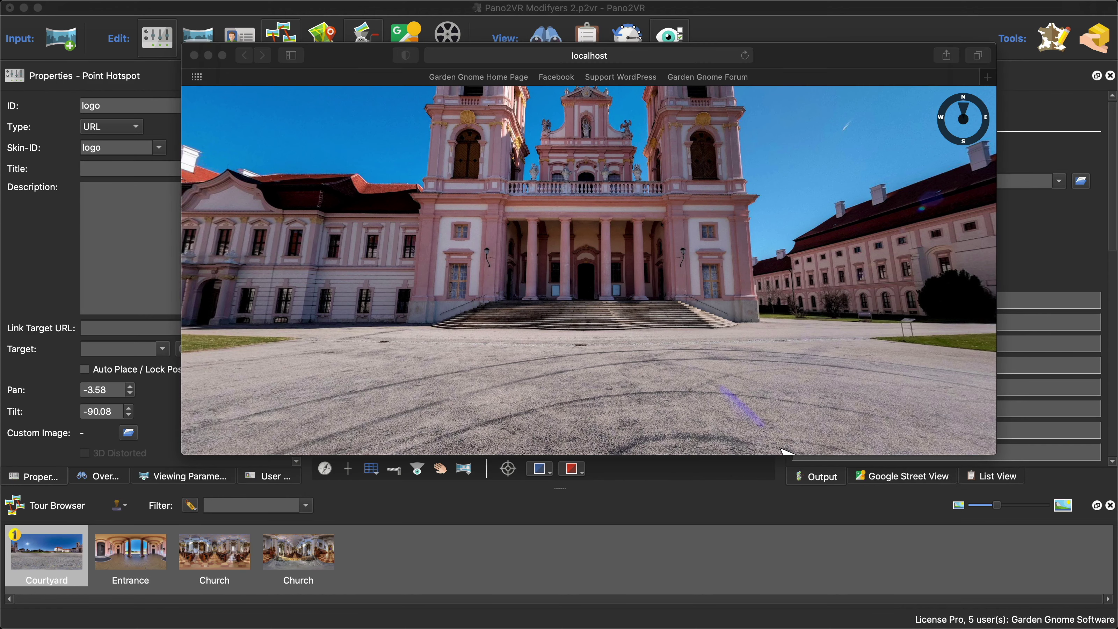